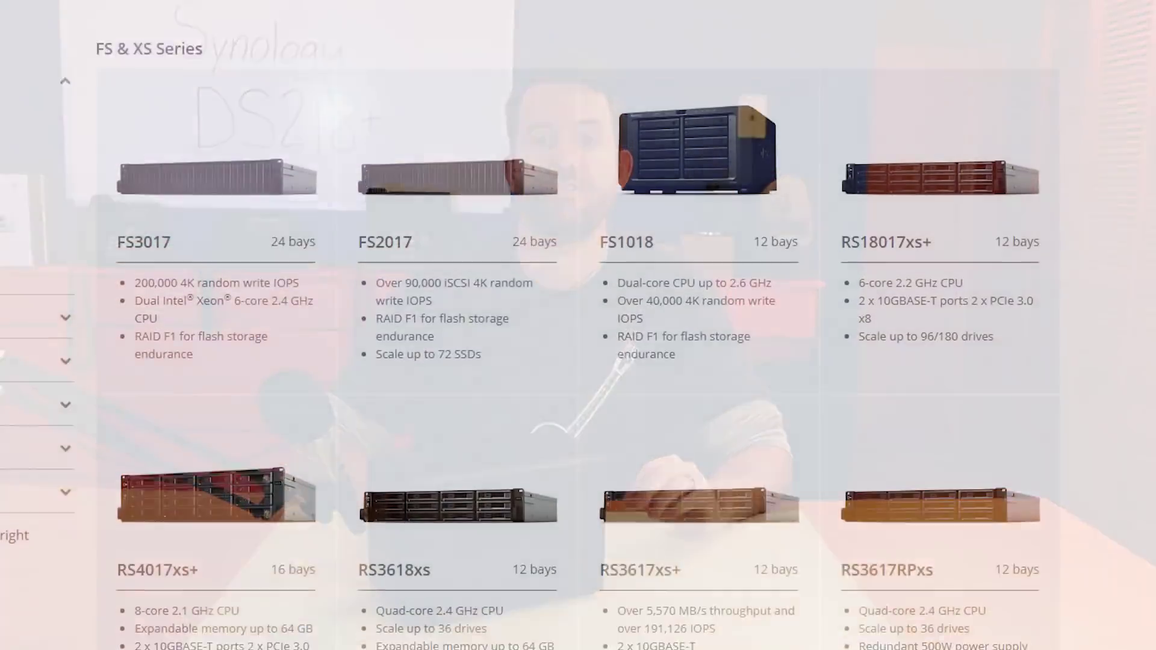
Scroll down the Synology Web Assistant welcome page for the DS218+.
scroll(578, 325, "down", 8)
scroll(577, 325, "down", 8)
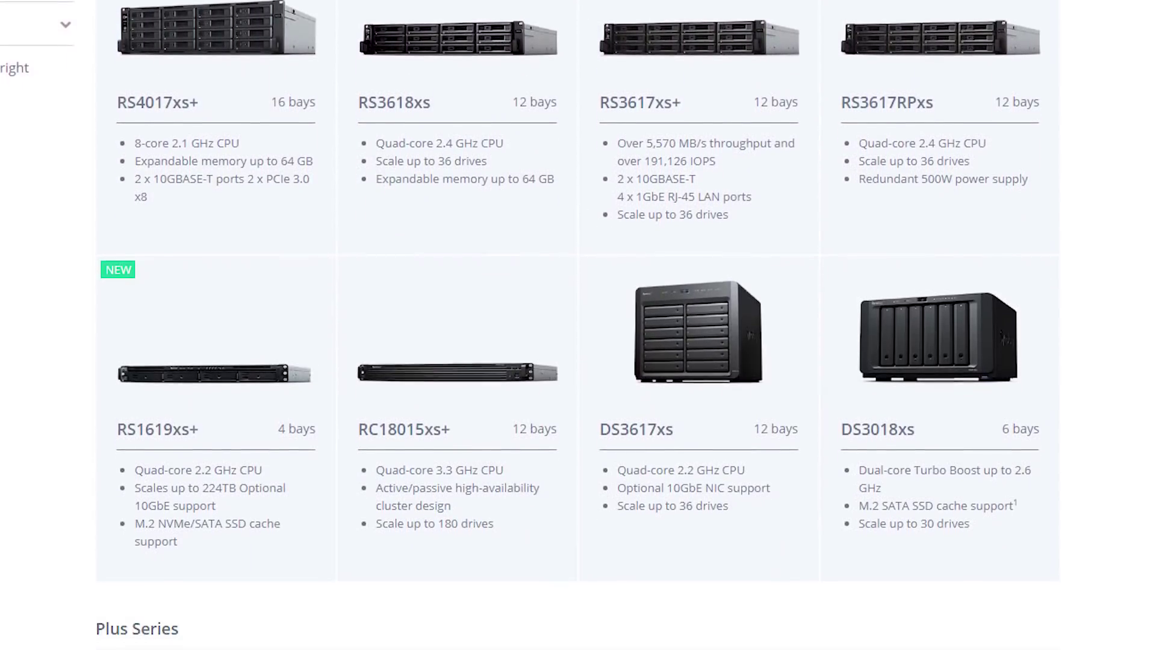
scroll(578, 325, "down", 4)
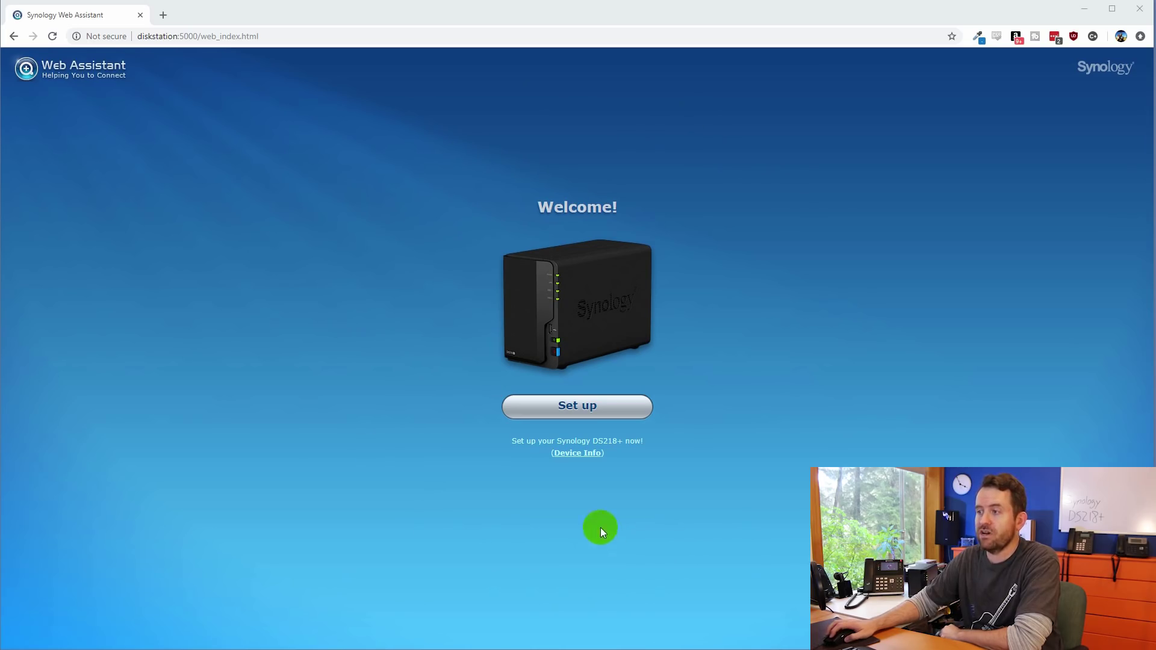
Install the latest DSM on the DS218+, confirming that data on disks 1 and 2 will be erased.
left_click(573, 406)
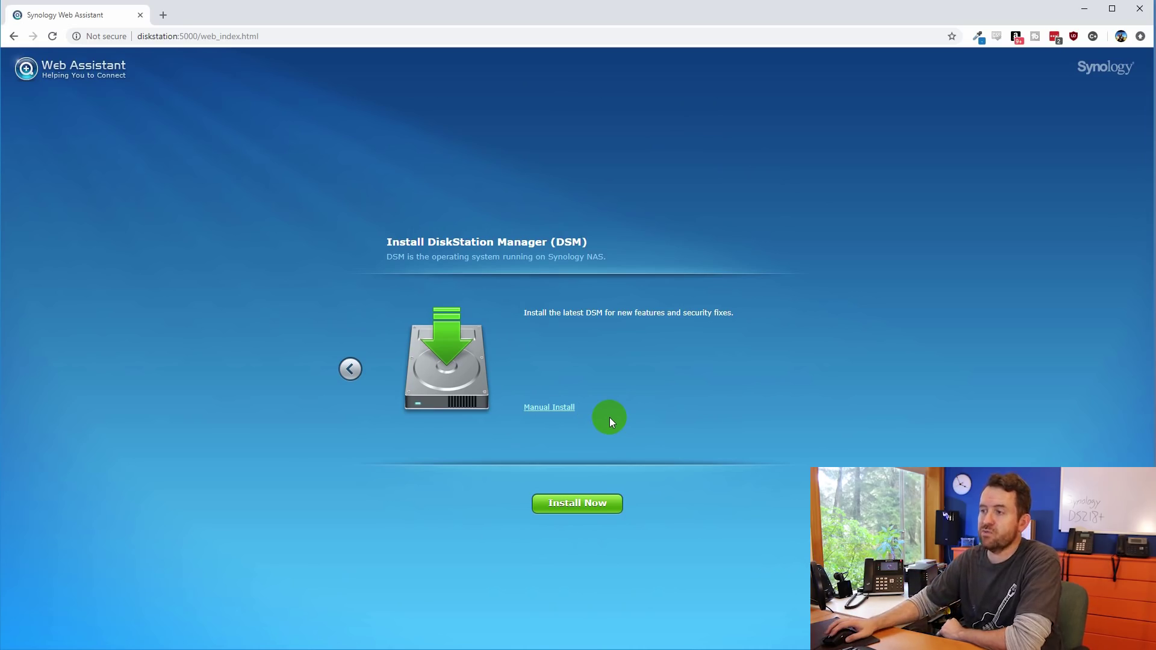
left_click(570, 504)
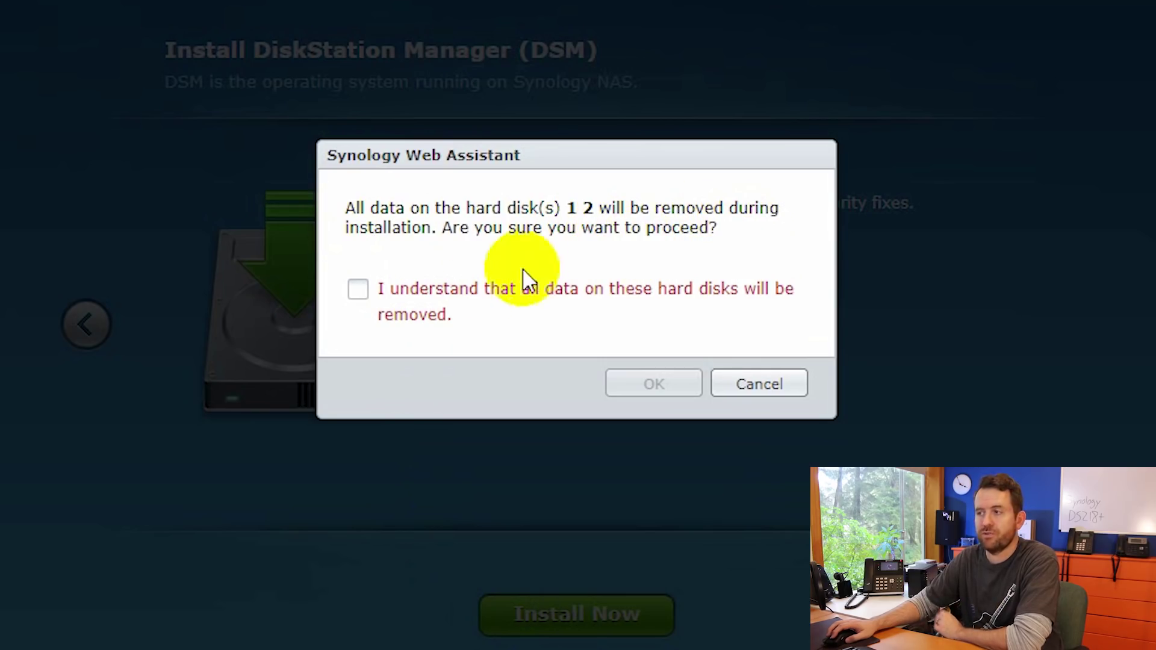
left_click(356, 290)
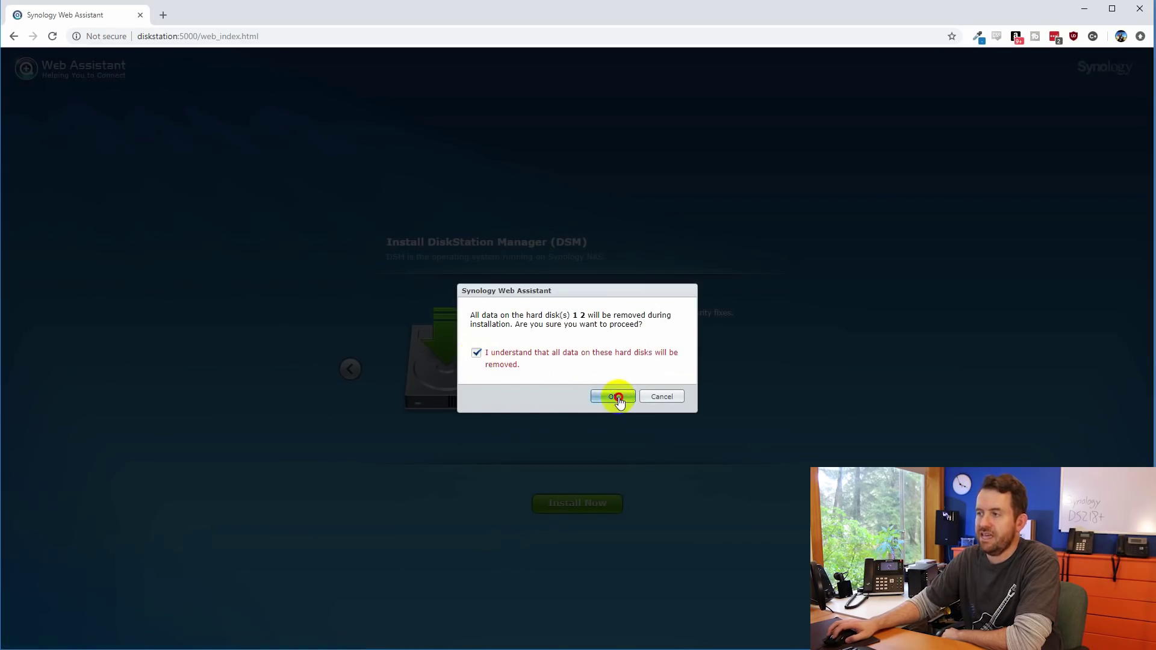
left_click(614, 396)
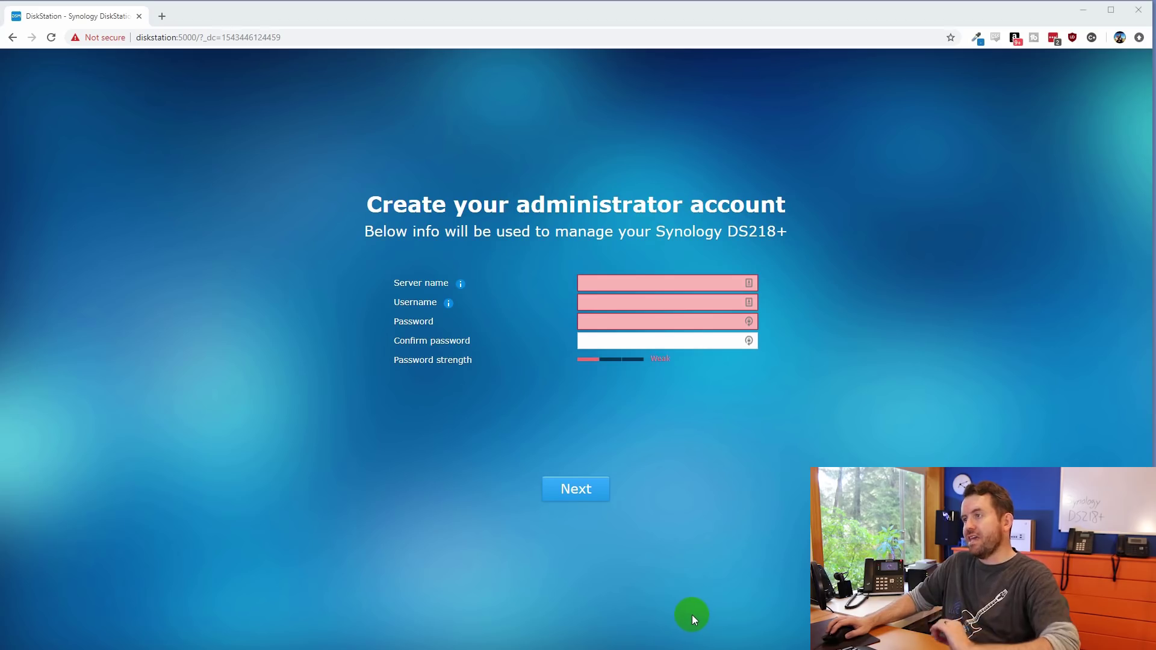
Enter server name CrosstalkNAS, an admin username and a pasted strong password twice, then submit.
left_click(637, 279)
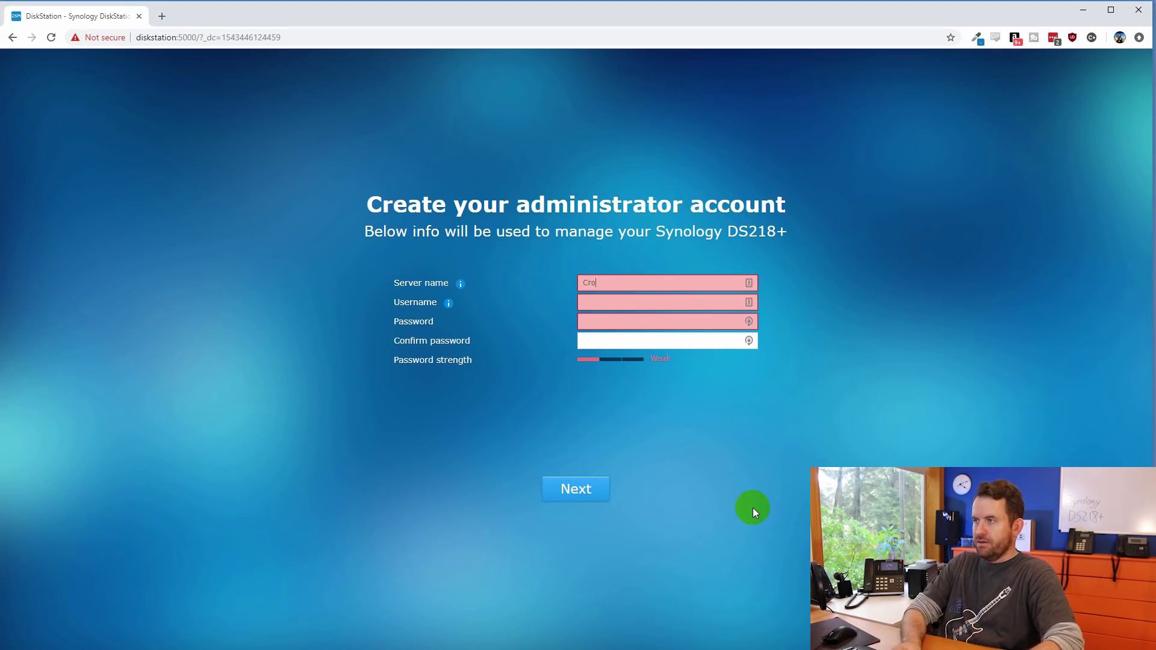
type("CrosstalkNAS")
key("Tab")
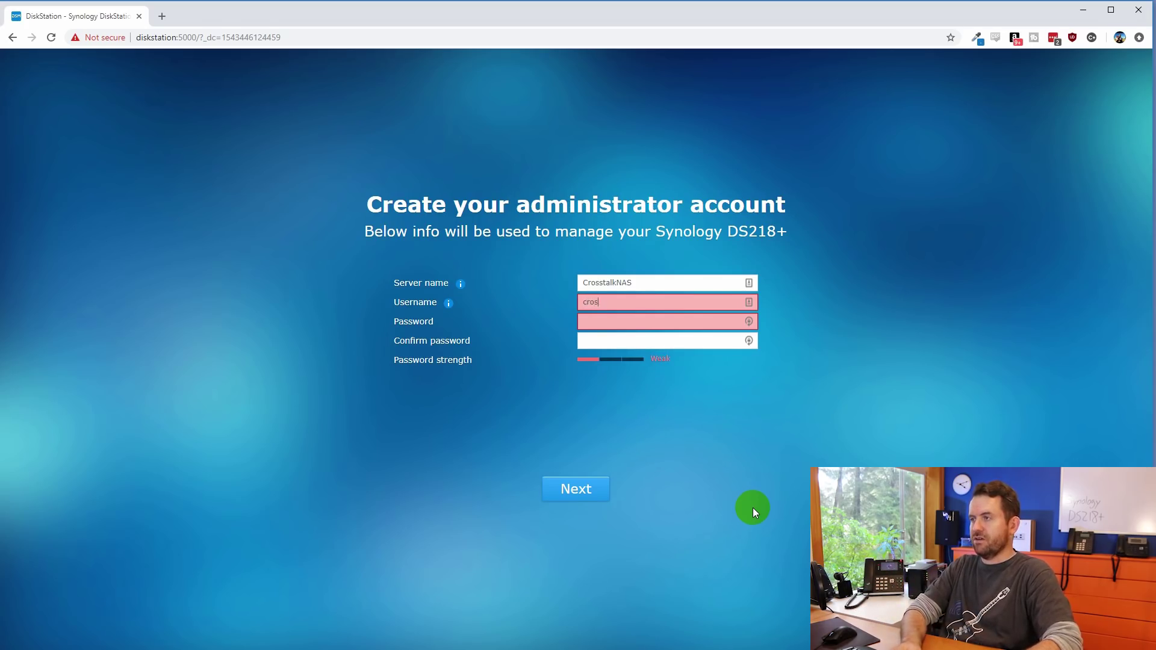
key("Tab")
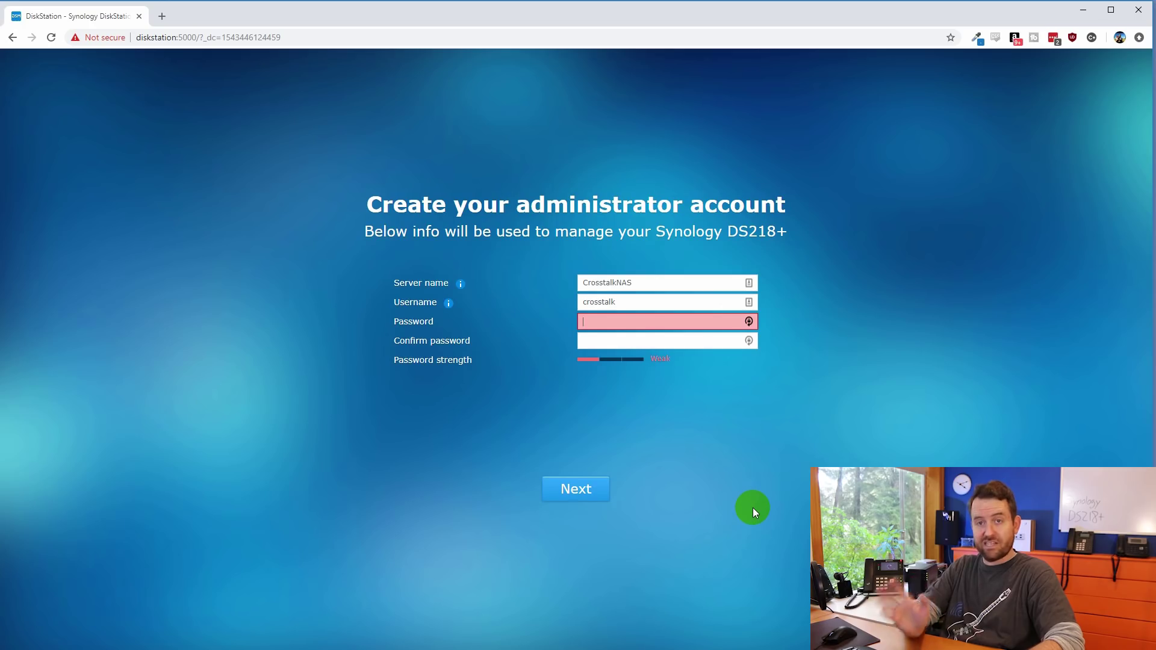
key("ctrl+v")
key("Tab")
key("ctrl+v")
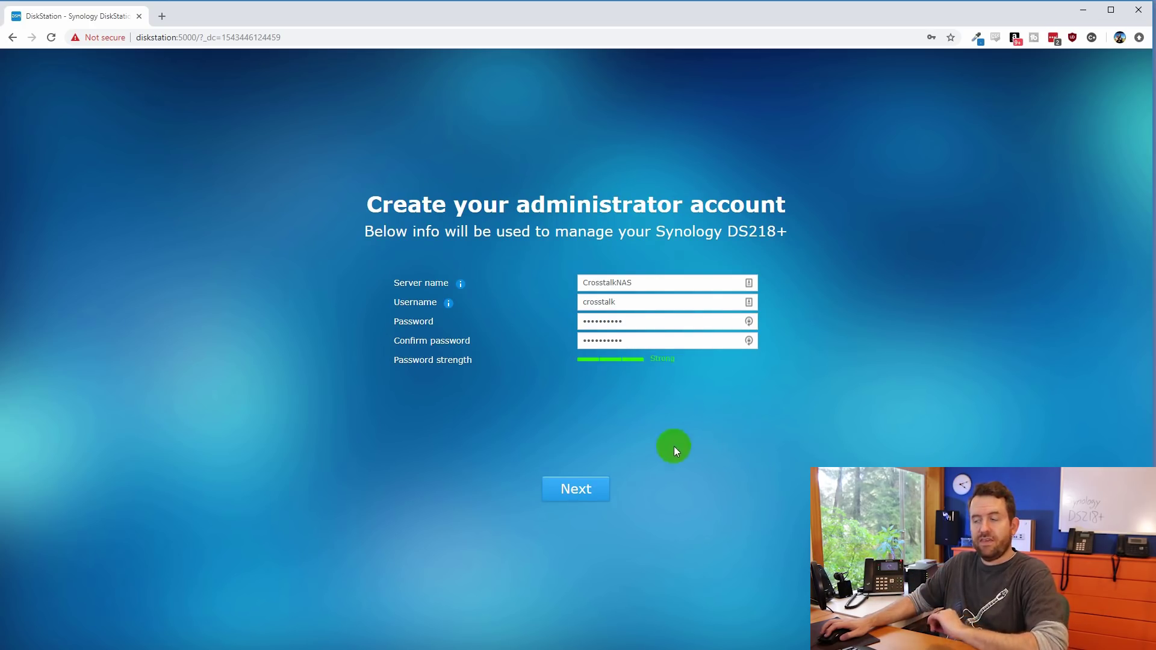
left_click(576, 489)
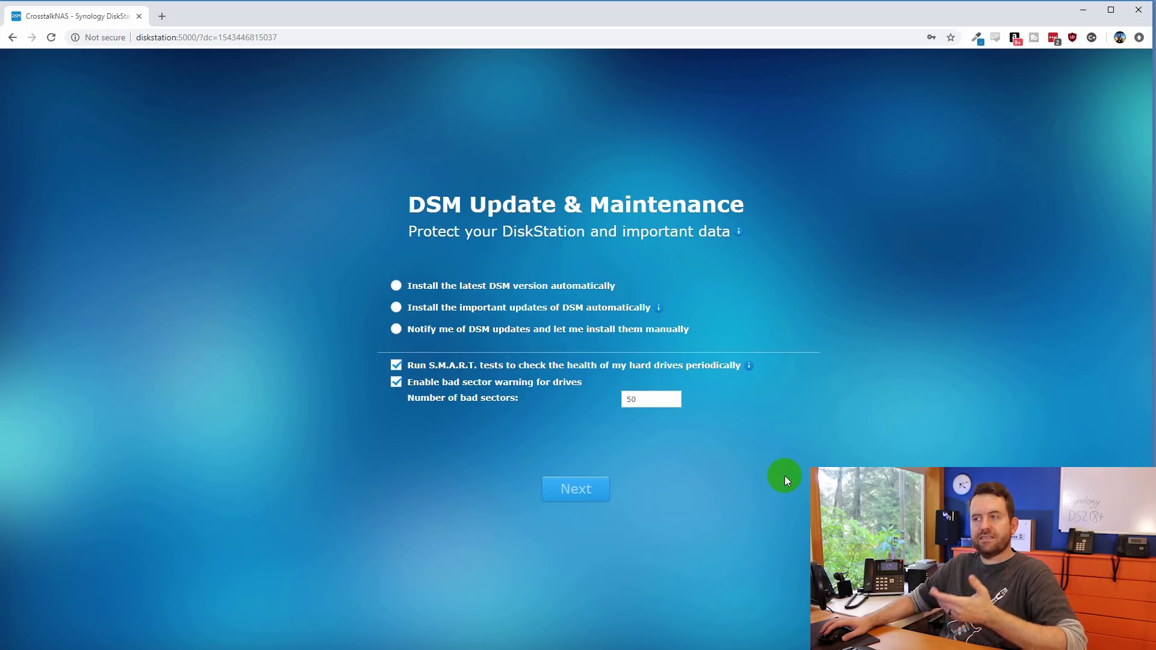
Compare the update options and choose automatic installation of the latest DSM version.
left_click(396, 286)
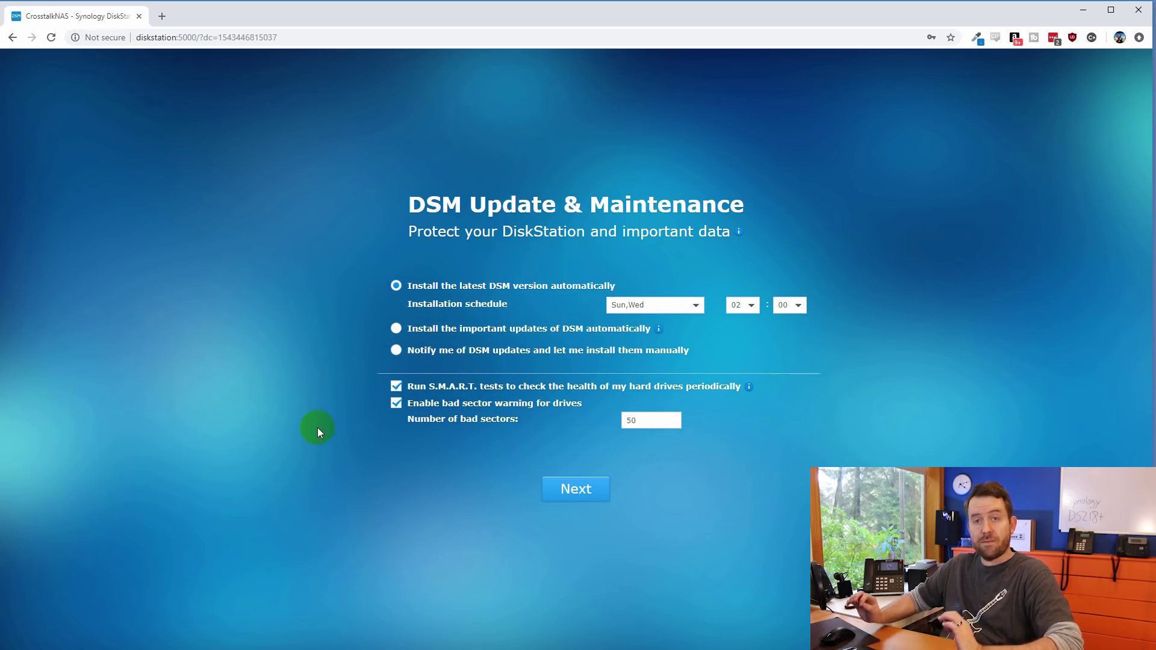
left_click(396, 328)
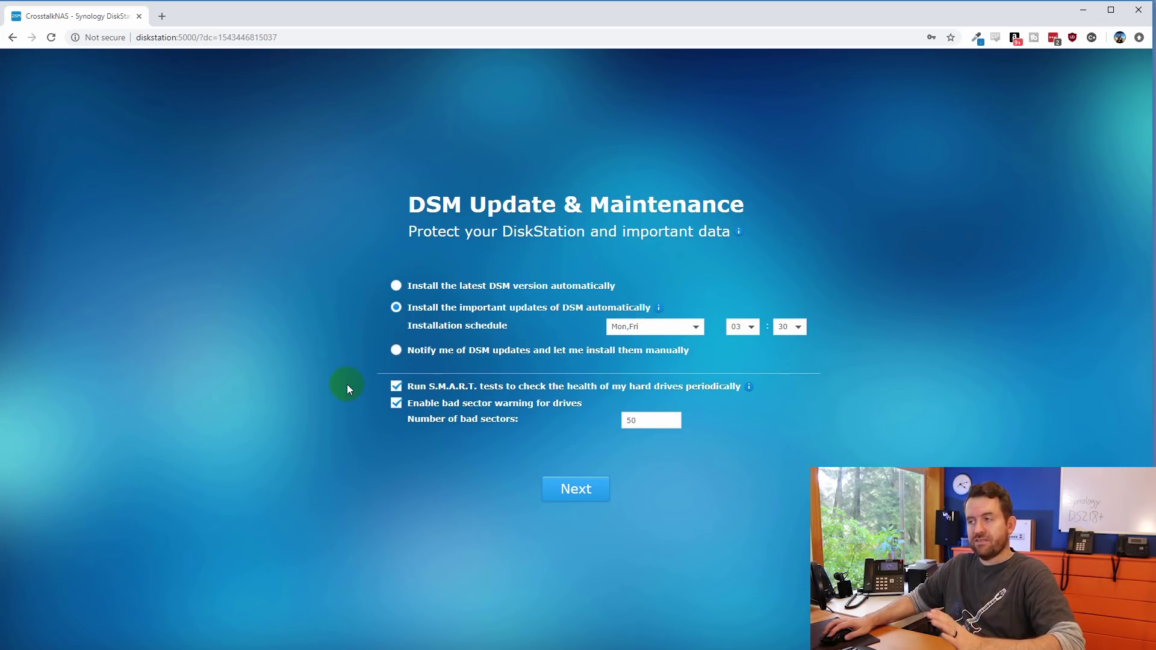
left_click(396, 351)
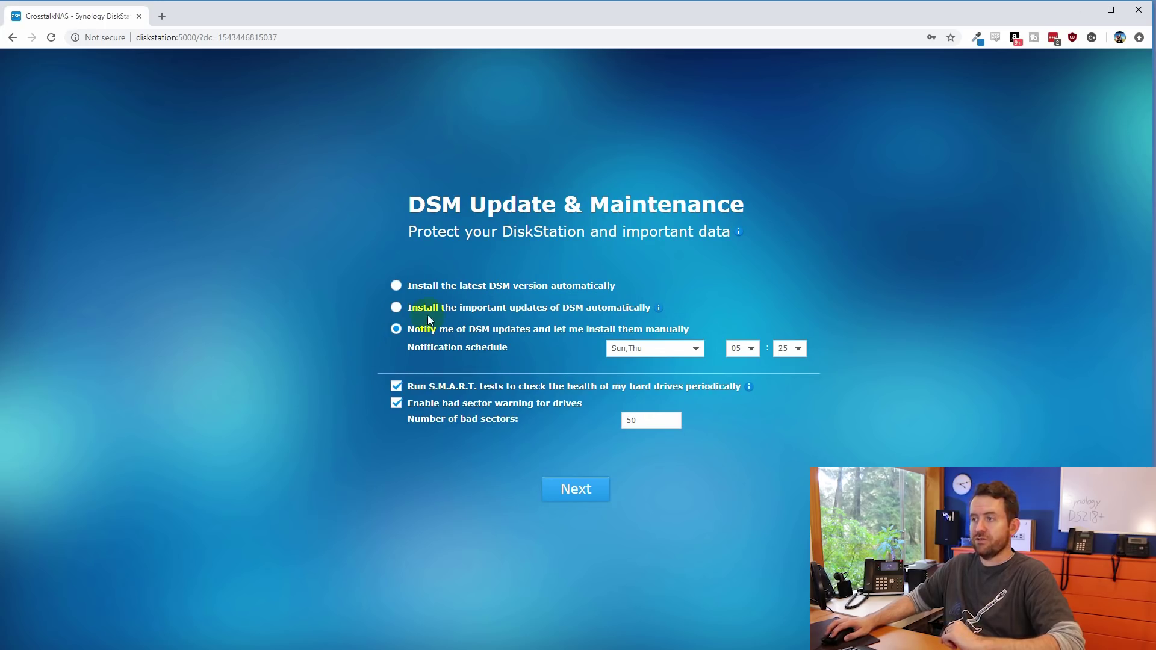
left_click(396, 286)
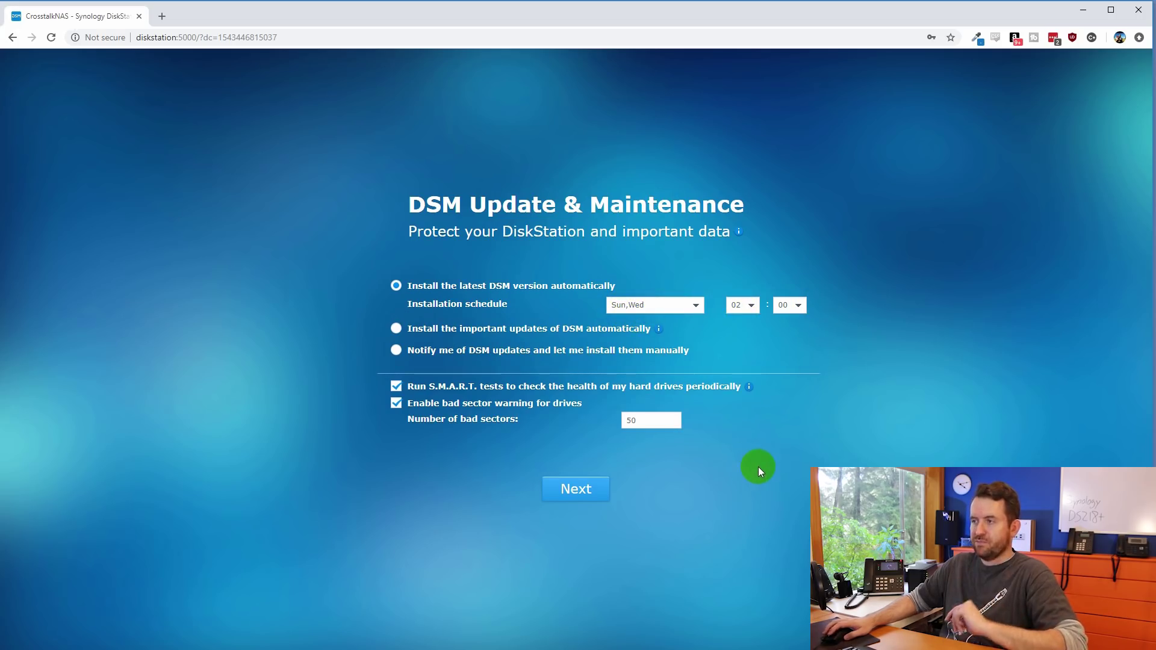
left_click(575, 488)
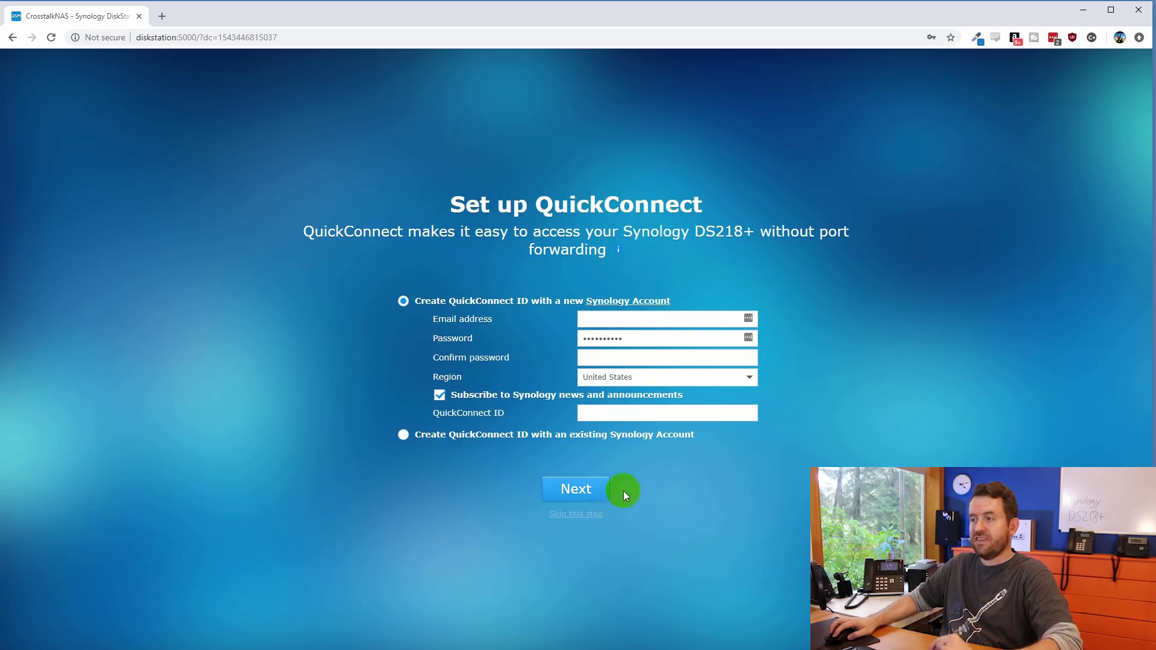
Use an existing Synology Account for QuickConnect and save a CrosstalkNAS shortcut on the desktop.
left_click(403, 435)
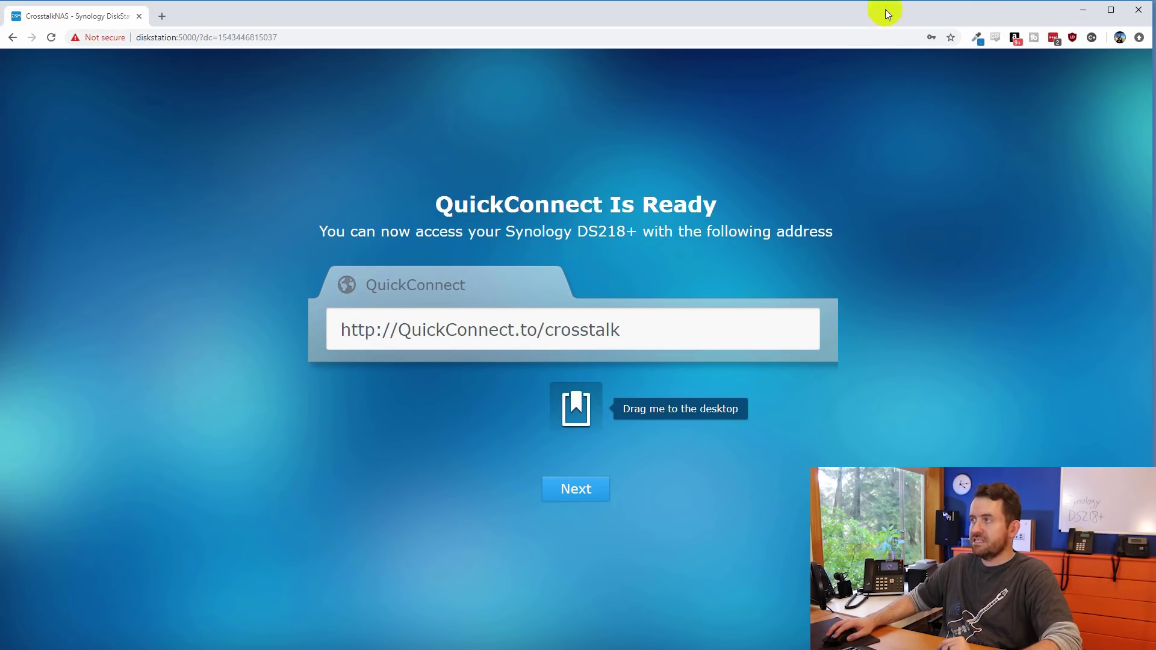
left_click_drag(887, 14, 1088, 16)
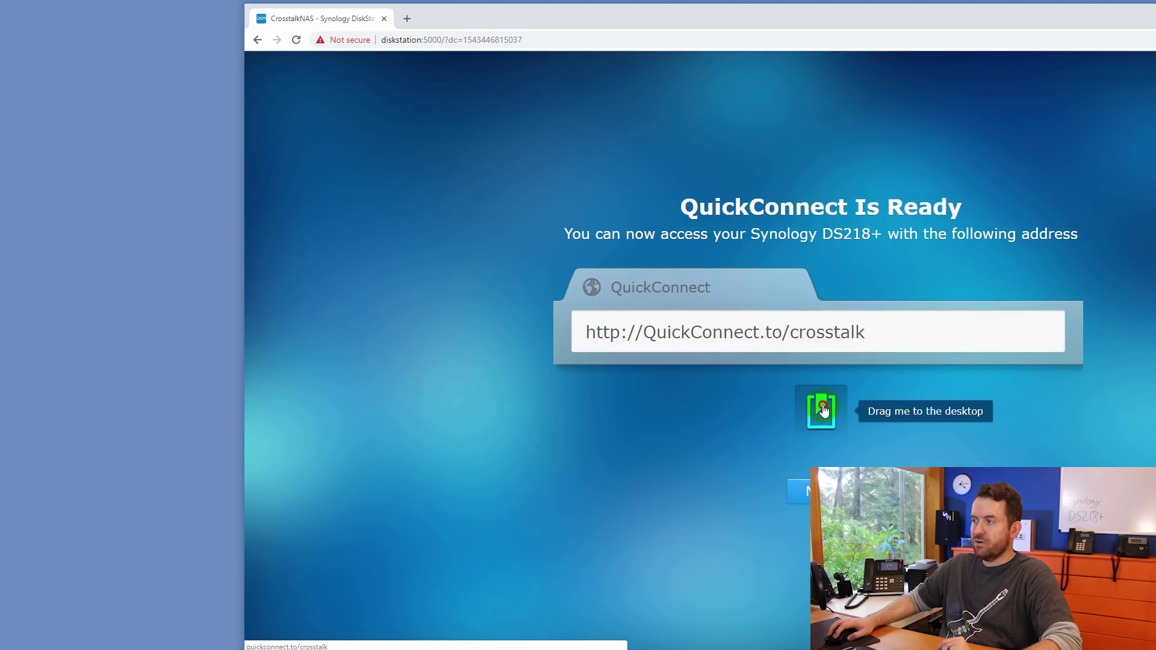
left_click_drag(823, 410, 155, 291)
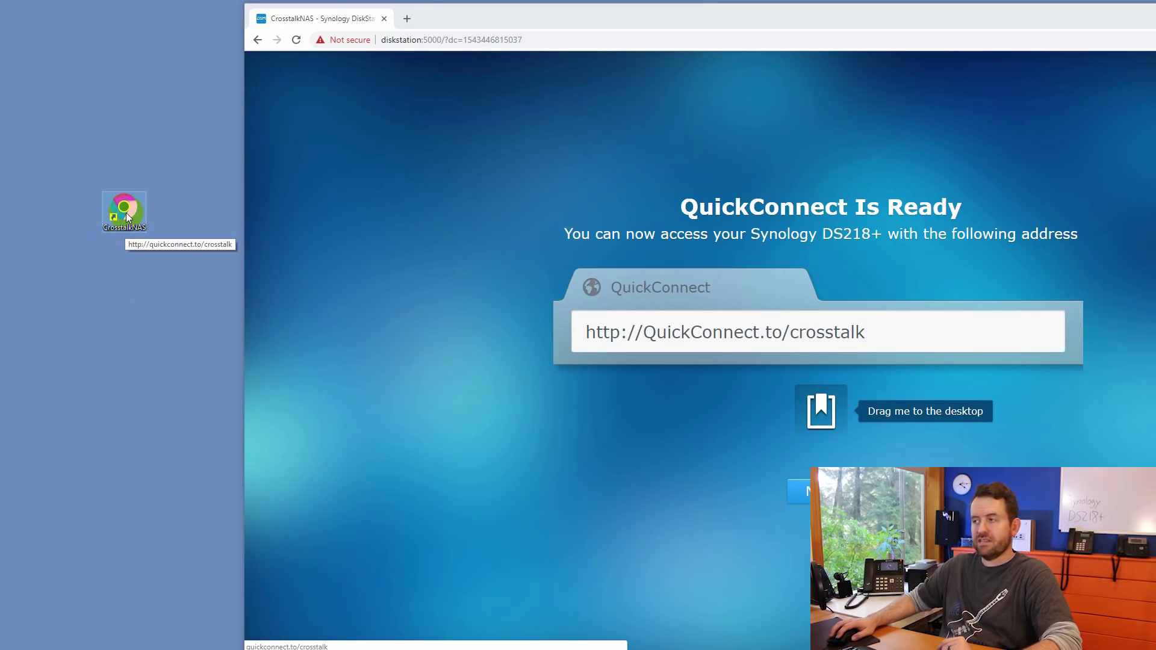
left_click_drag(689, 14, 479, 8)
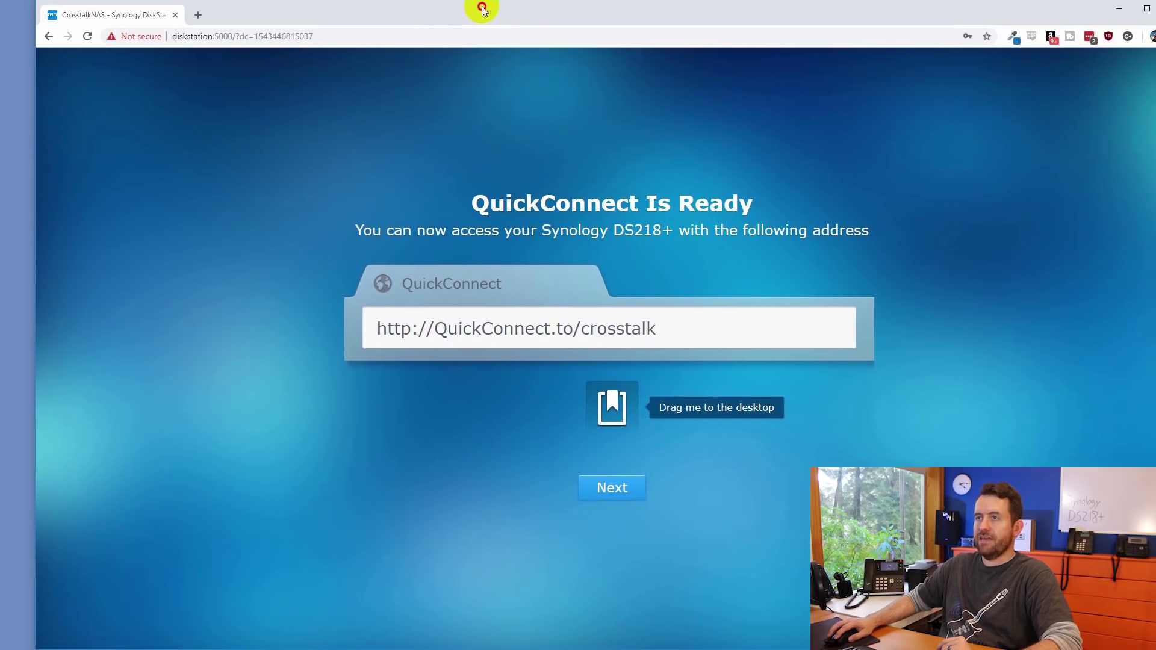
left_click(577, 485)
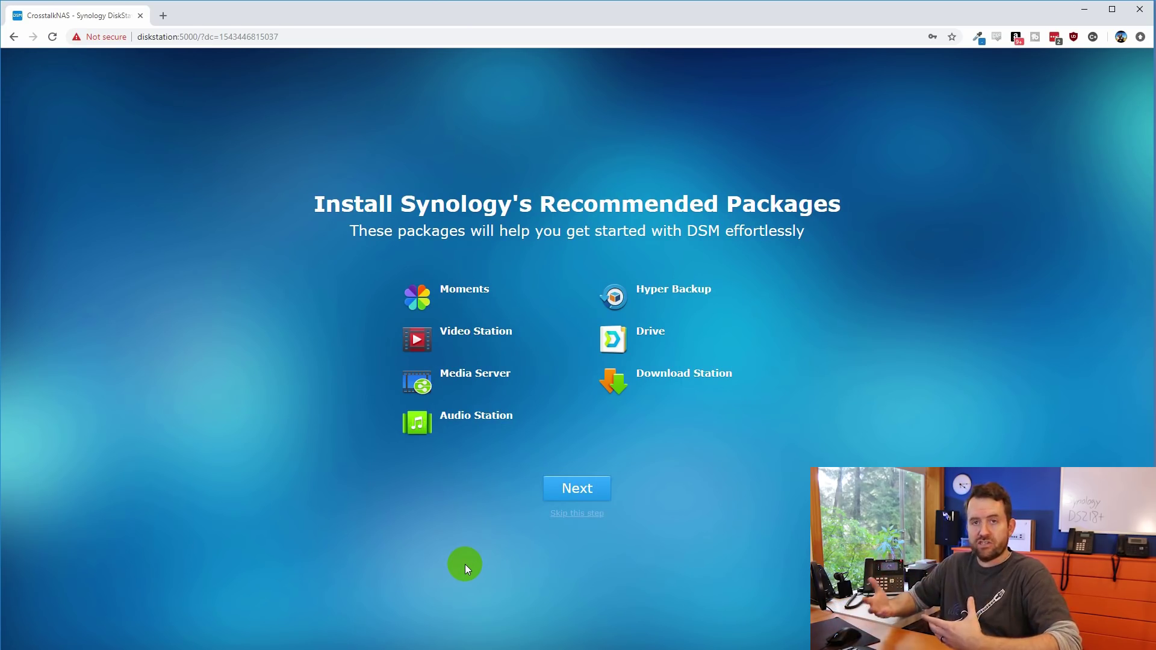
Accept the Package Center Terms of Service and Privacy Statement, then install the recommended packages.
left_click(576, 493)
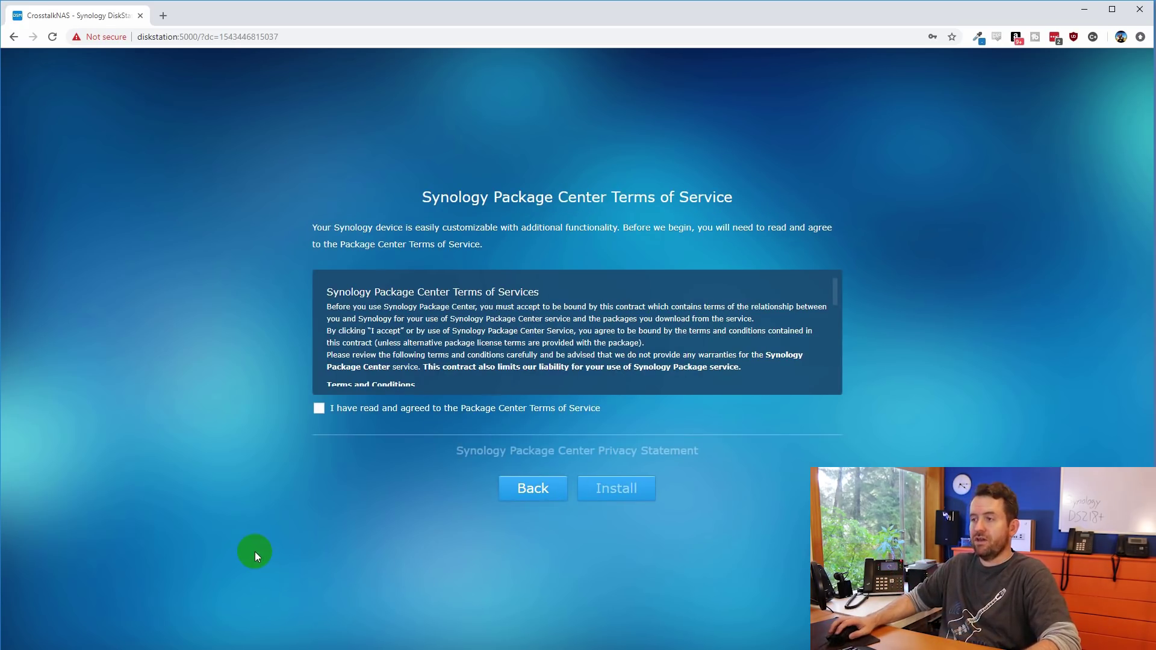
left_click(319, 409)
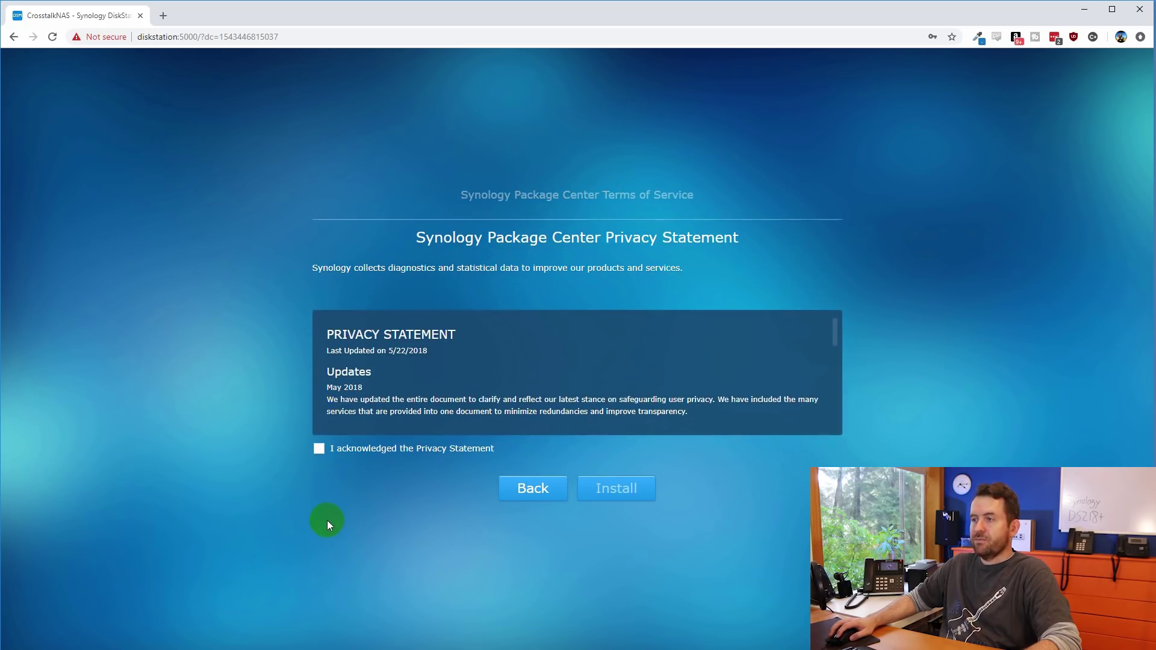
left_click(319, 450)
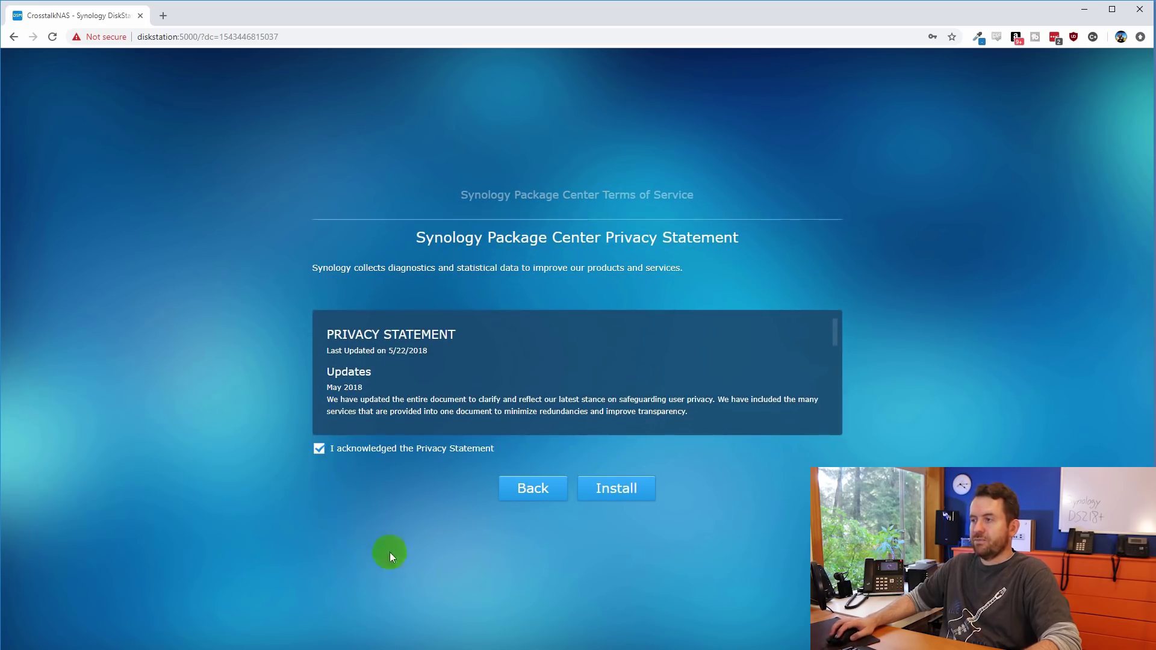
left_click(615, 489)
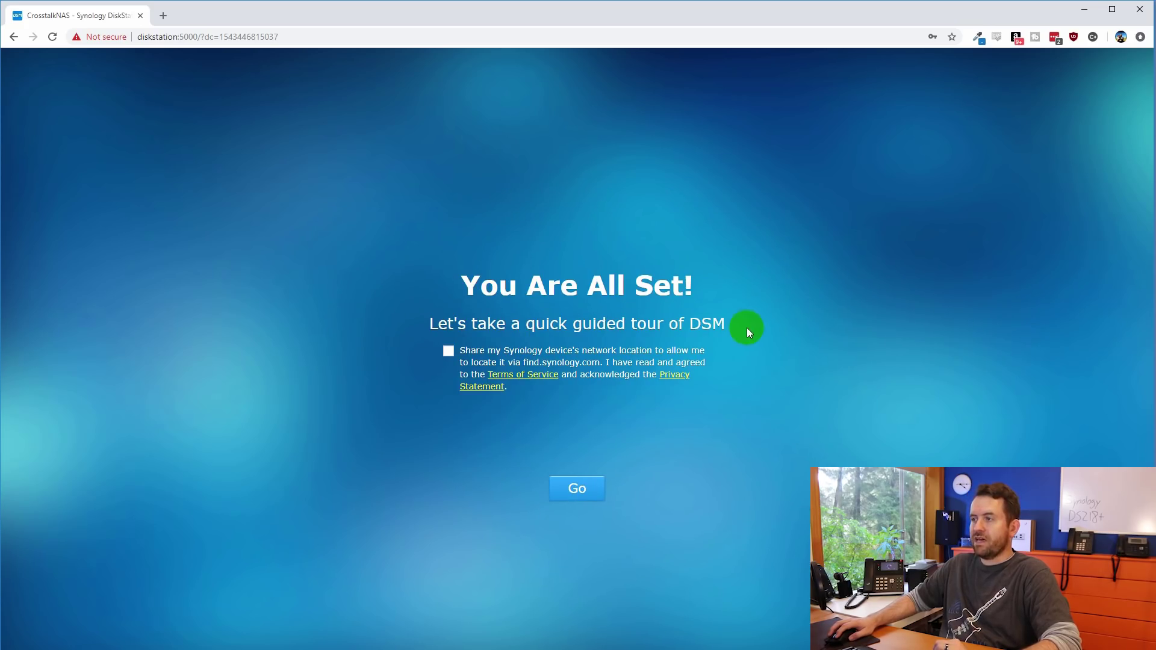
Finish setup, then step through and dismiss the welcome tips on the DSM desktop.
left_click(584, 494)
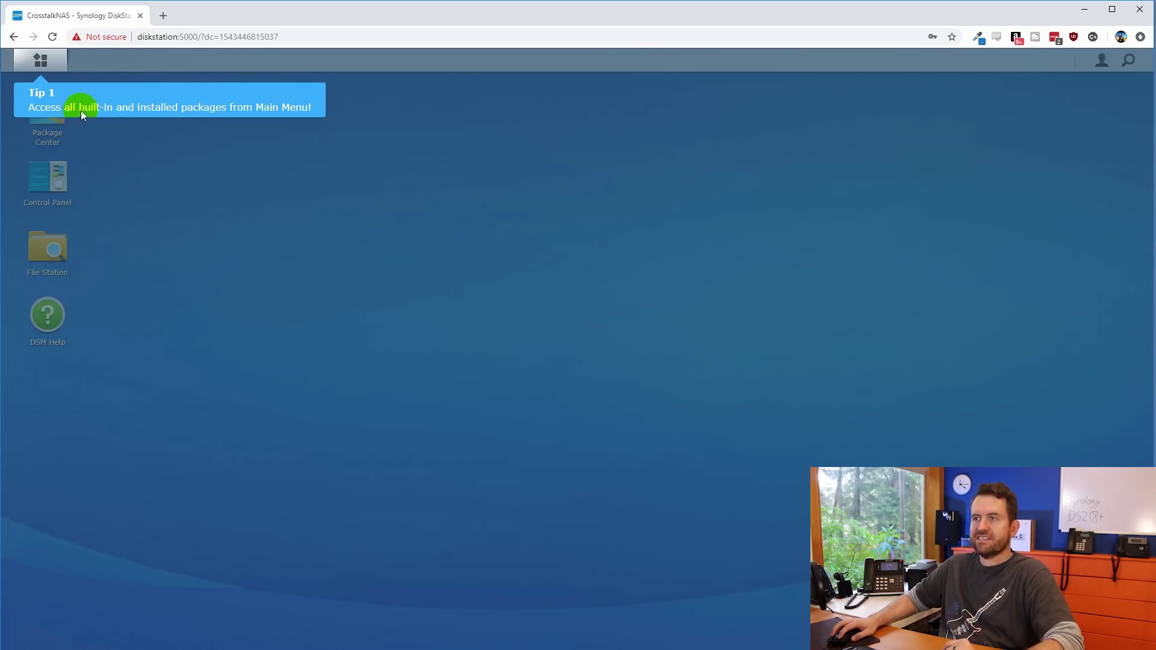
left_click(59, 71)
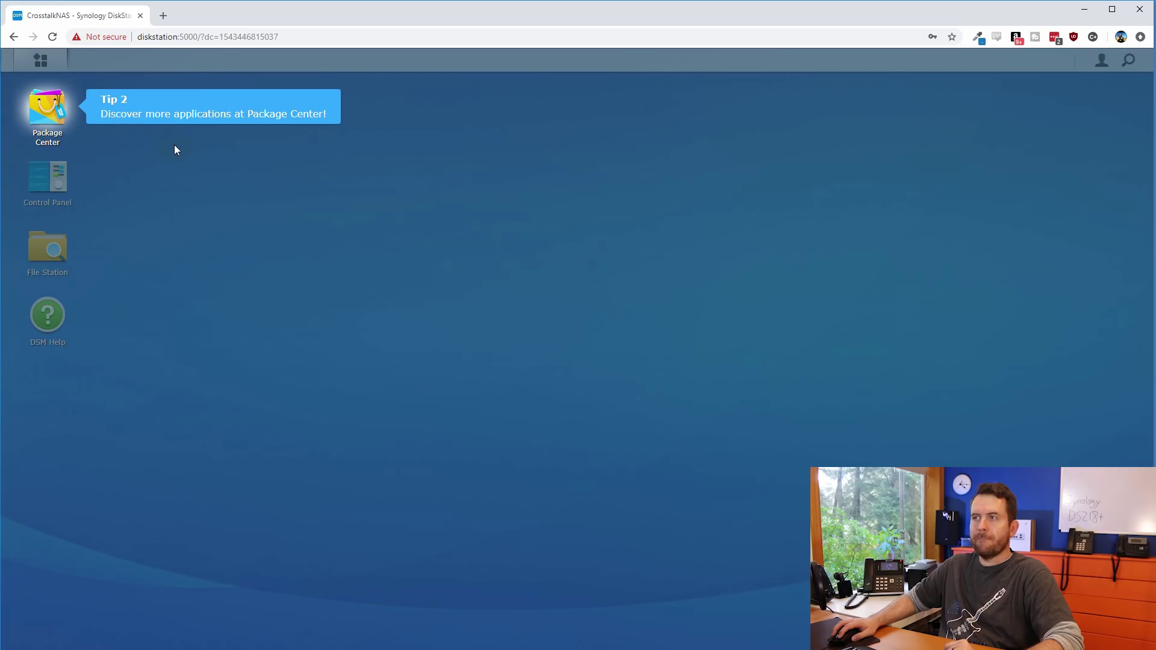
left_click(83, 100)
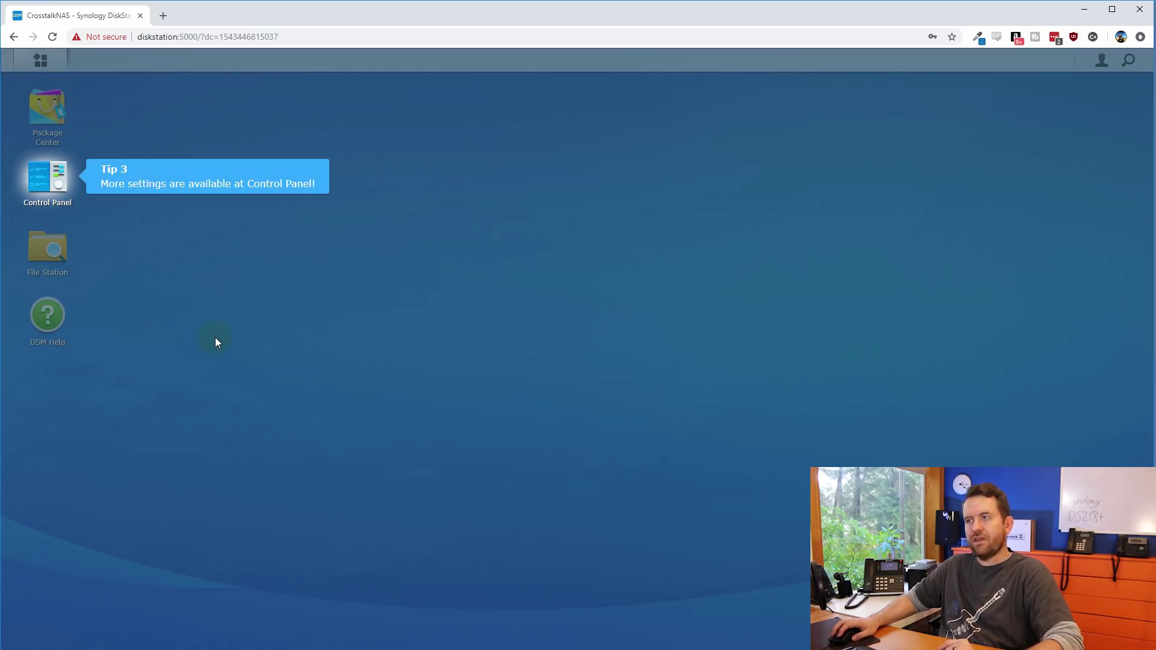
left_click(217, 403)
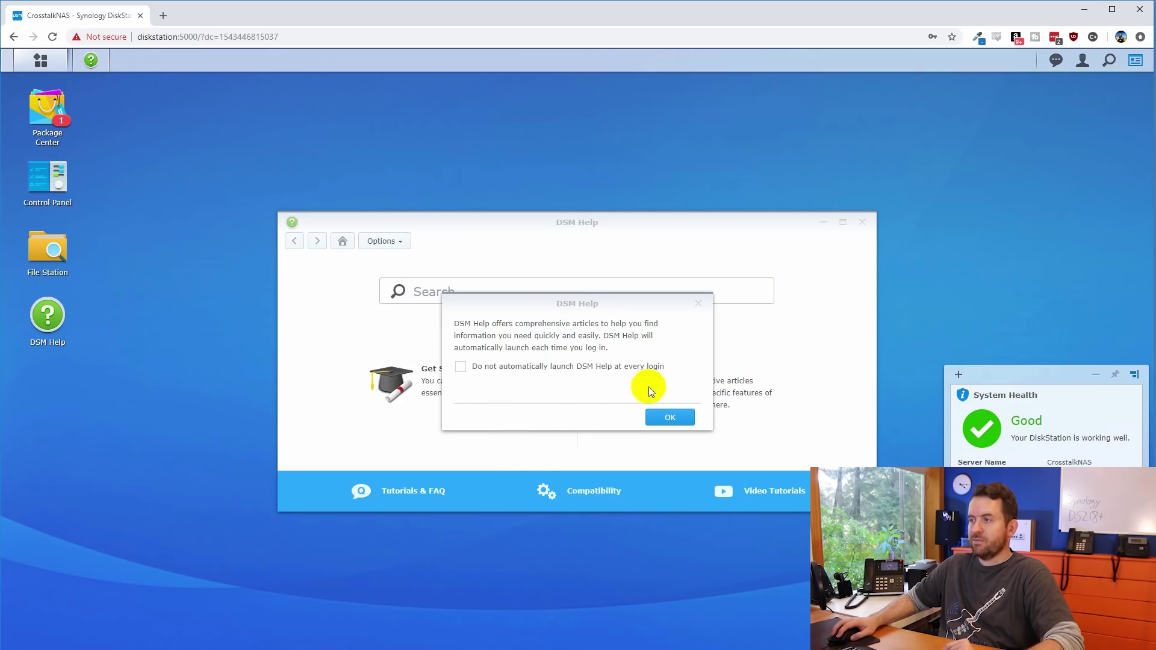
Dismiss the DSM Help auto-launch notice and close the DSM Help window.
left_click(668, 416)
left_click(862, 224)
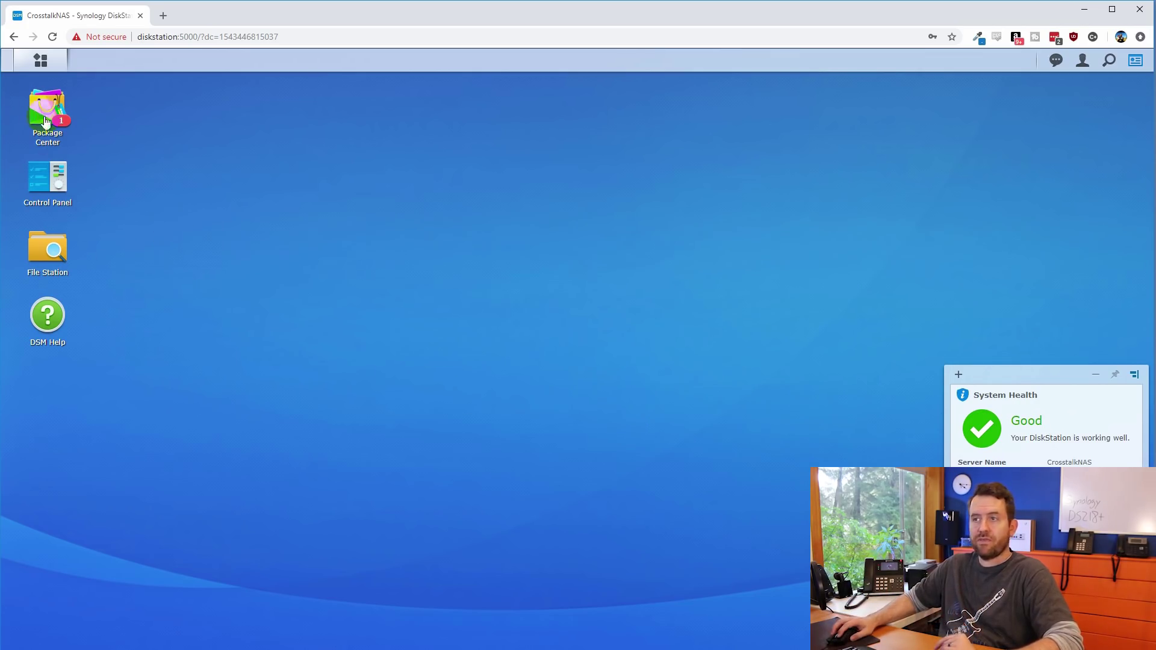
Browse the Main Menu's application list, then launch Package Center from the desktop.
left_click(40, 60)
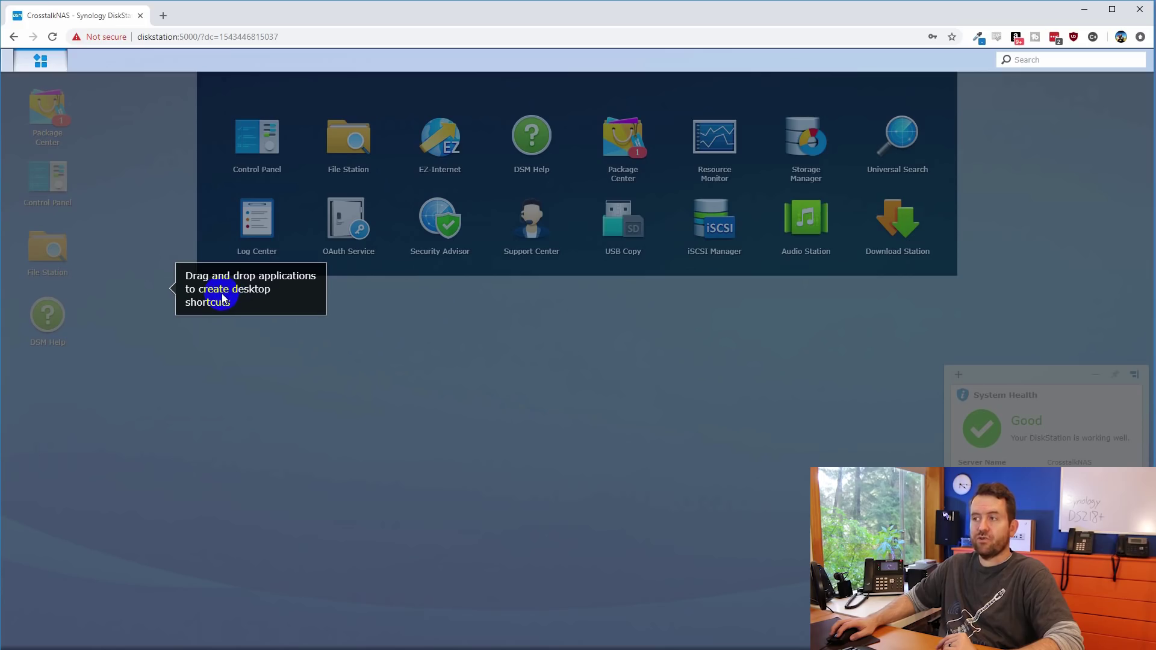
left_click(361, 360)
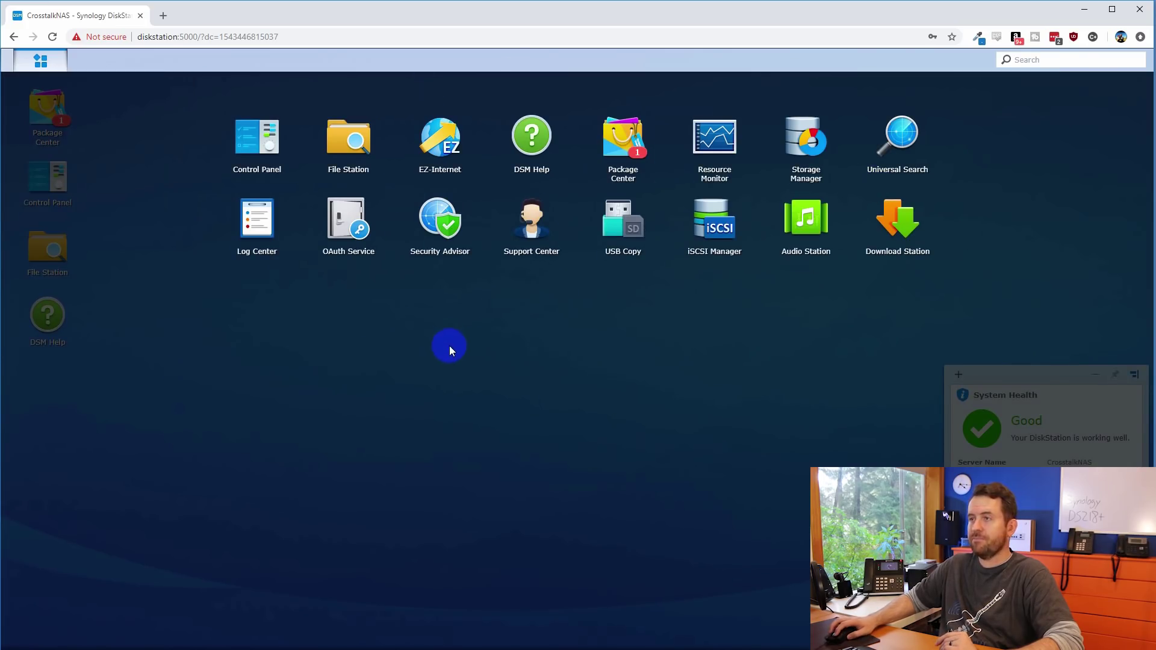
left_click(41, 63)
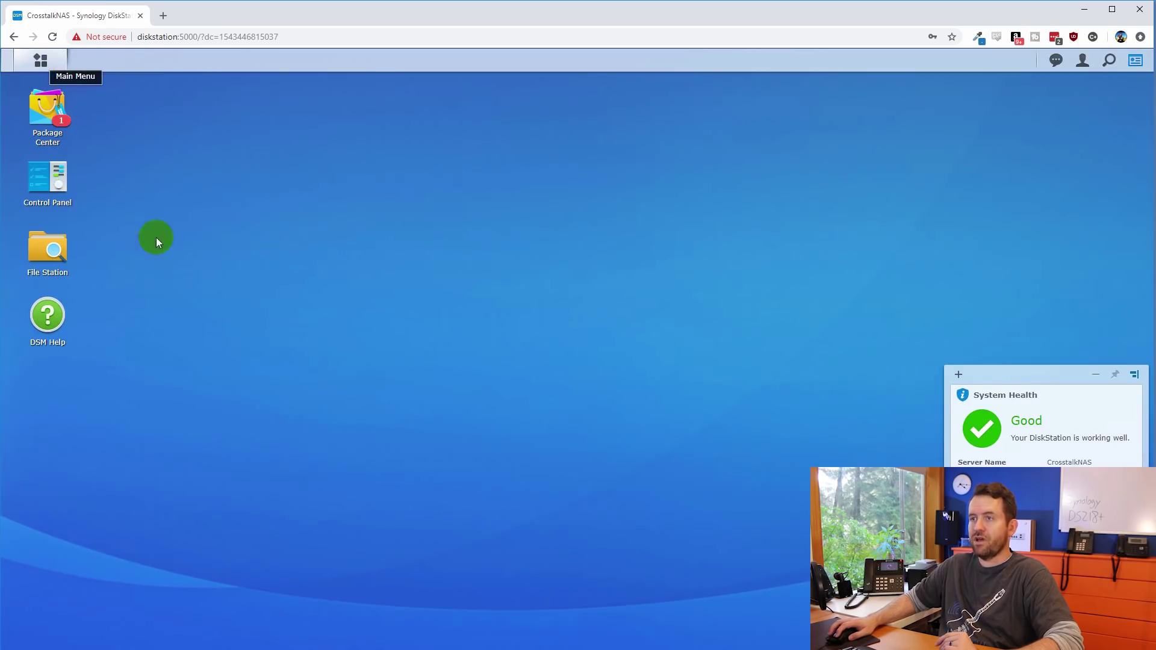
left_click(52, 114)
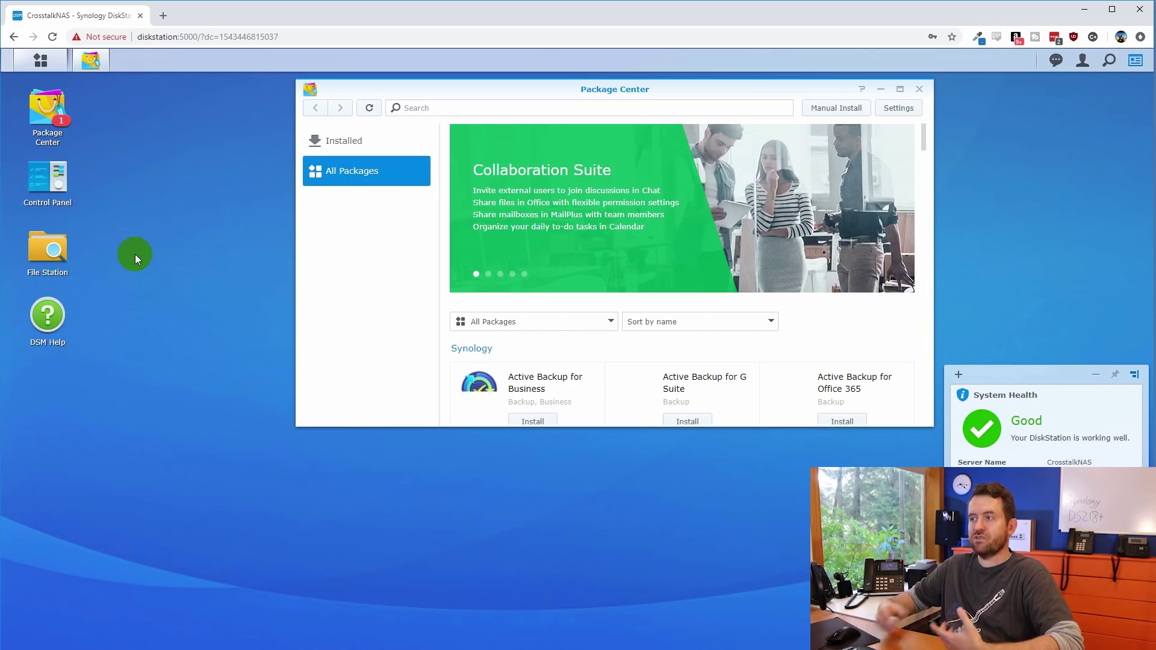
scroll(692, 308, "down", 3)
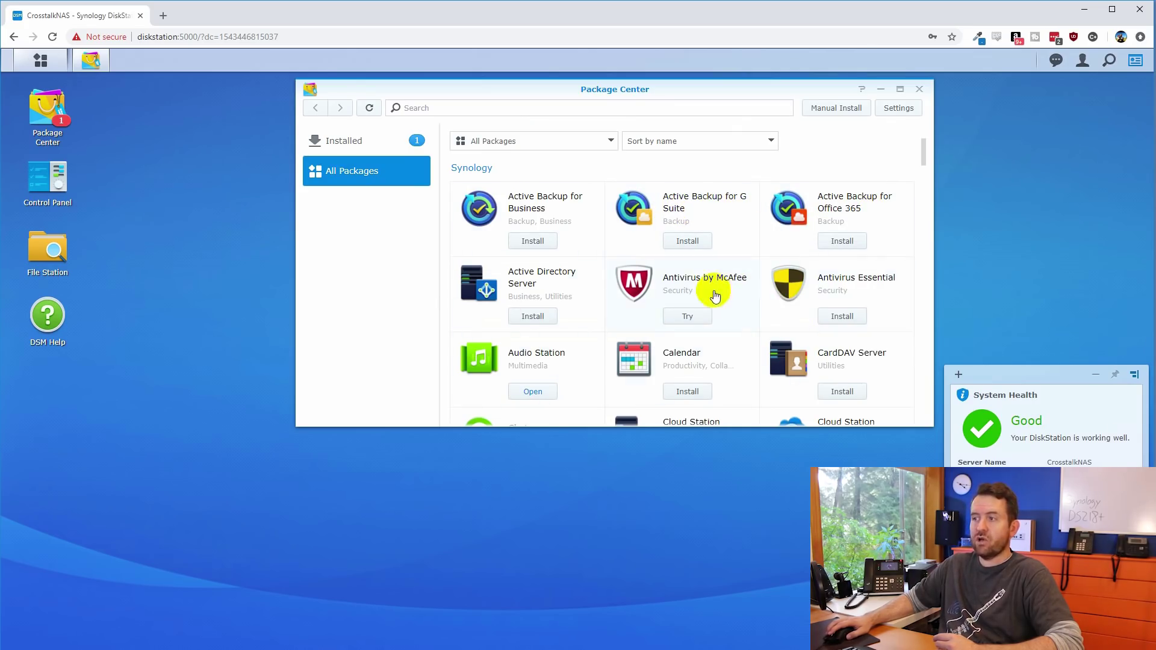
scroll(714, 295, "down", 5)
scroll(737, 323, "down", 15)
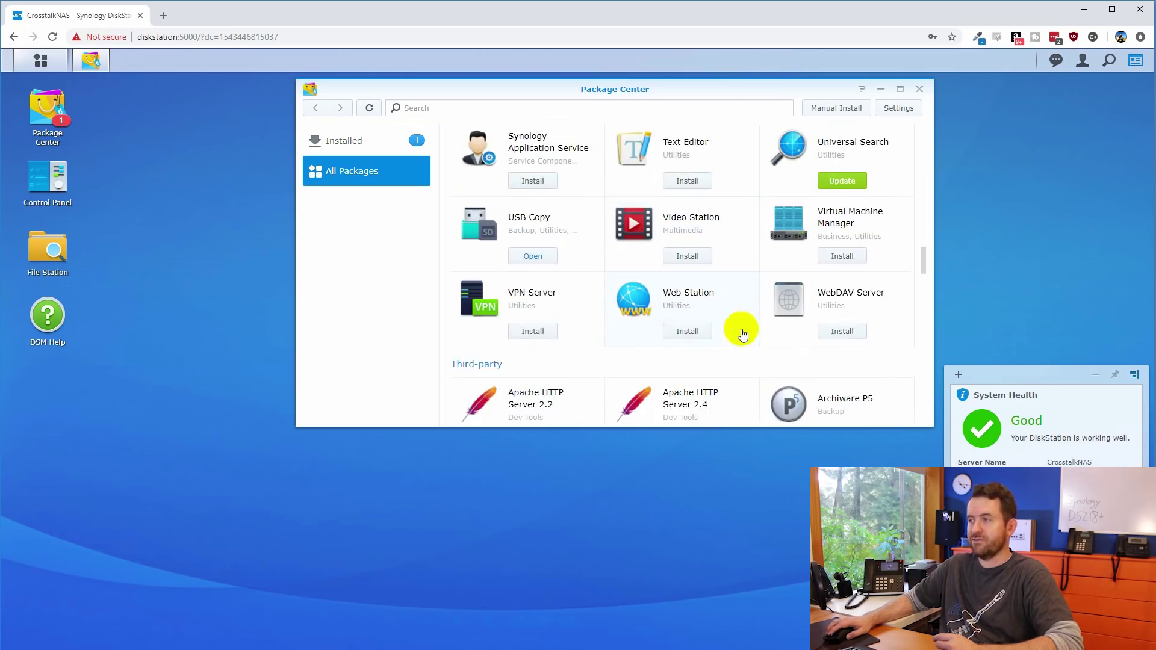
scroll(742, 334, "down", 5)
scroll(742, 332, "down", 2)
scroll(743, 328, "up", 20)
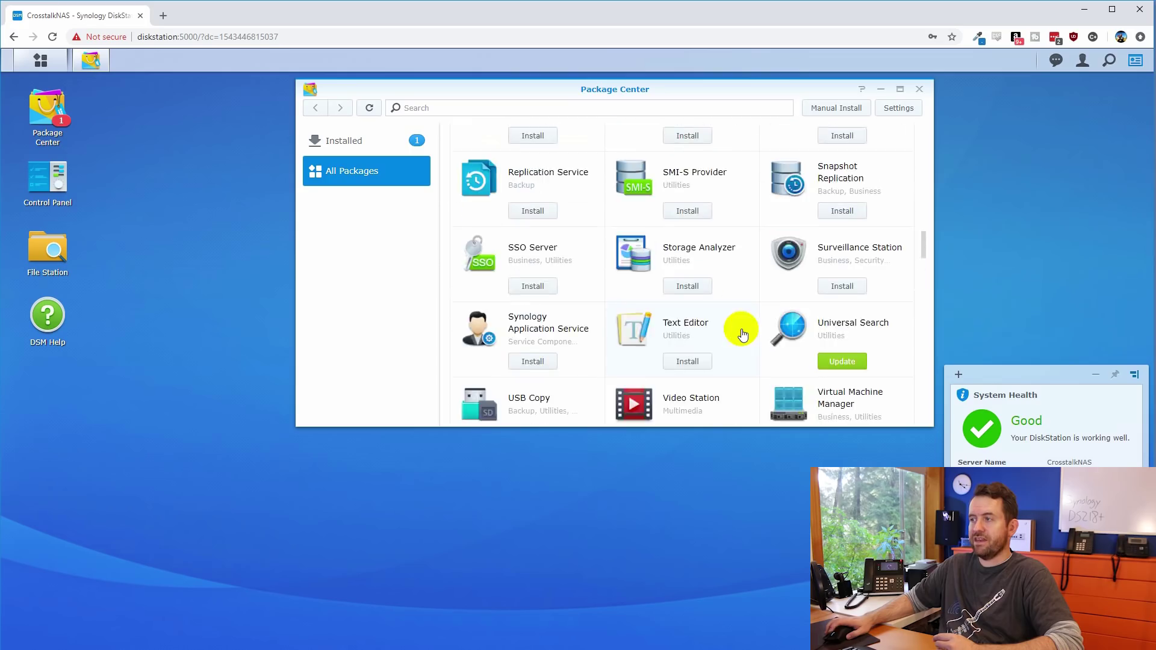
left_click(340, 143)
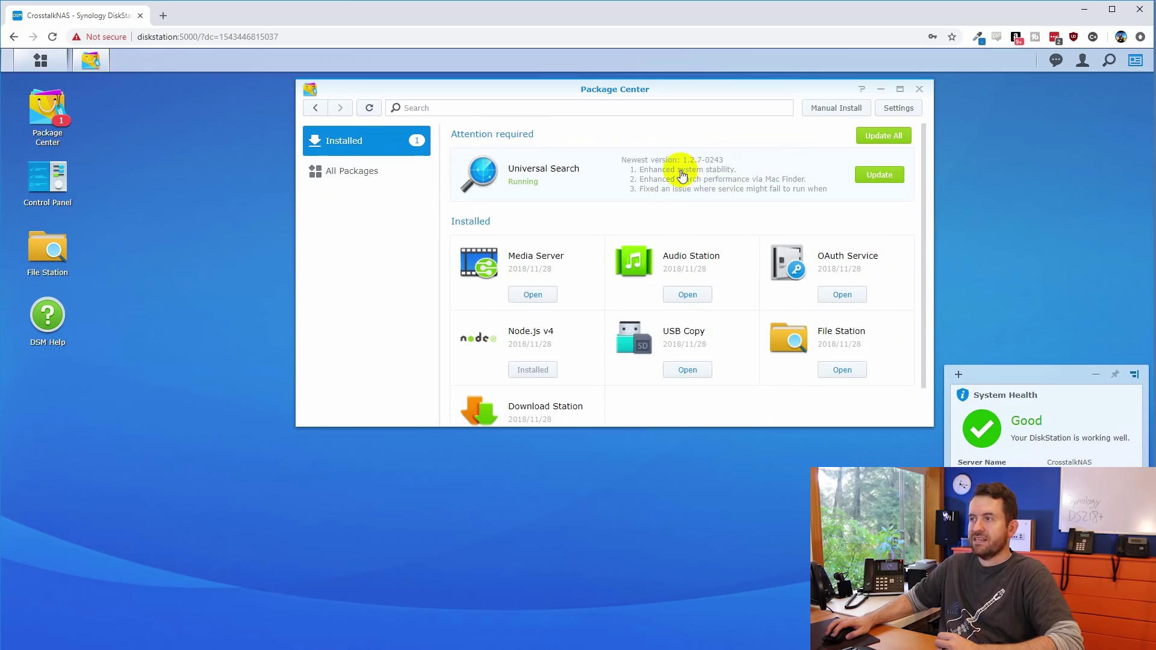
Update all installed packages, starting the Universal Search update to 1.2.7-0243.
left_click(883, 137)
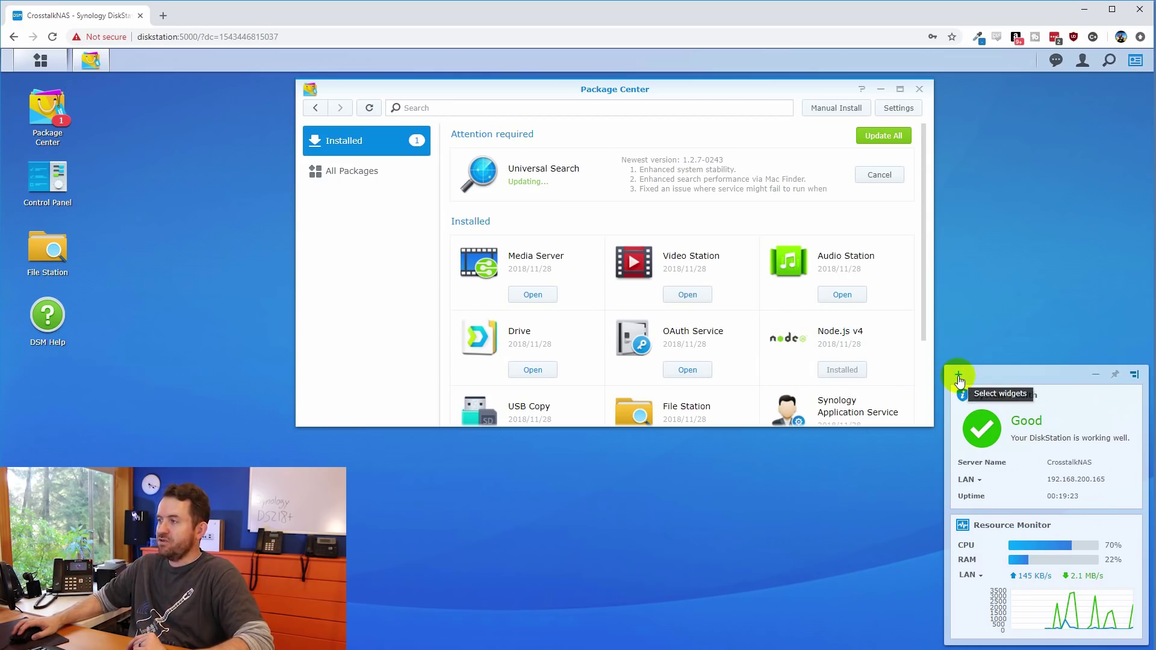
Add the Storage widget, move the widget panel to the top and make it taller, then order System Health, Resource Monitor, Storage.
left_click(959, 378)
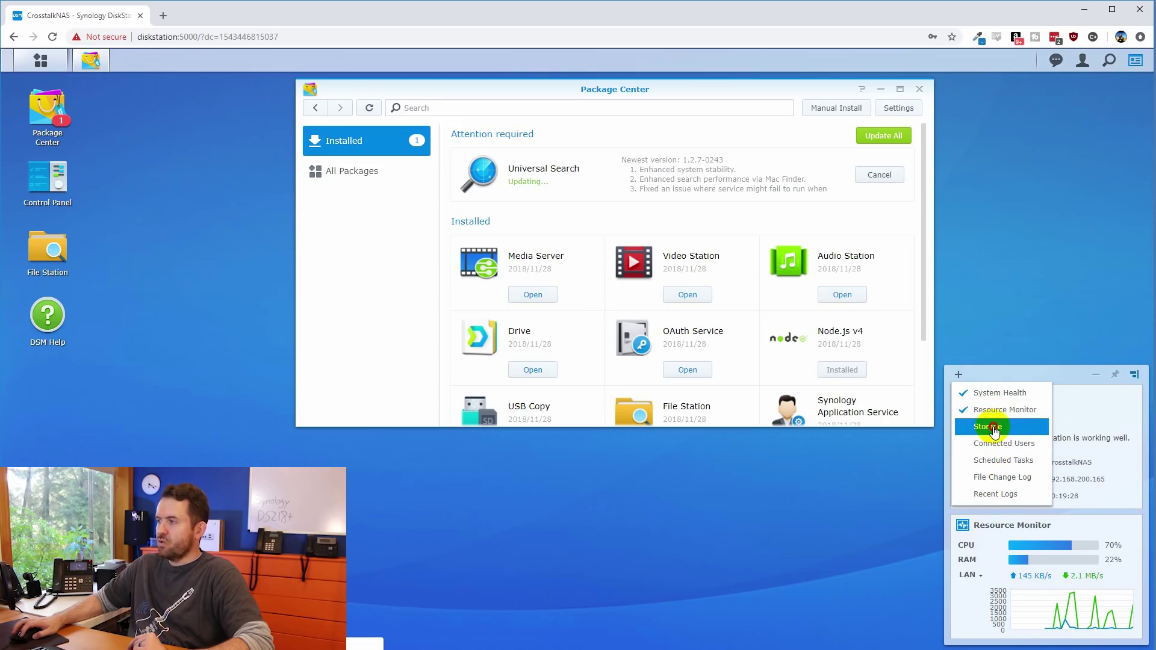
left_click(991, 427)
left_click_drag(1044, 380, 1038, 90)
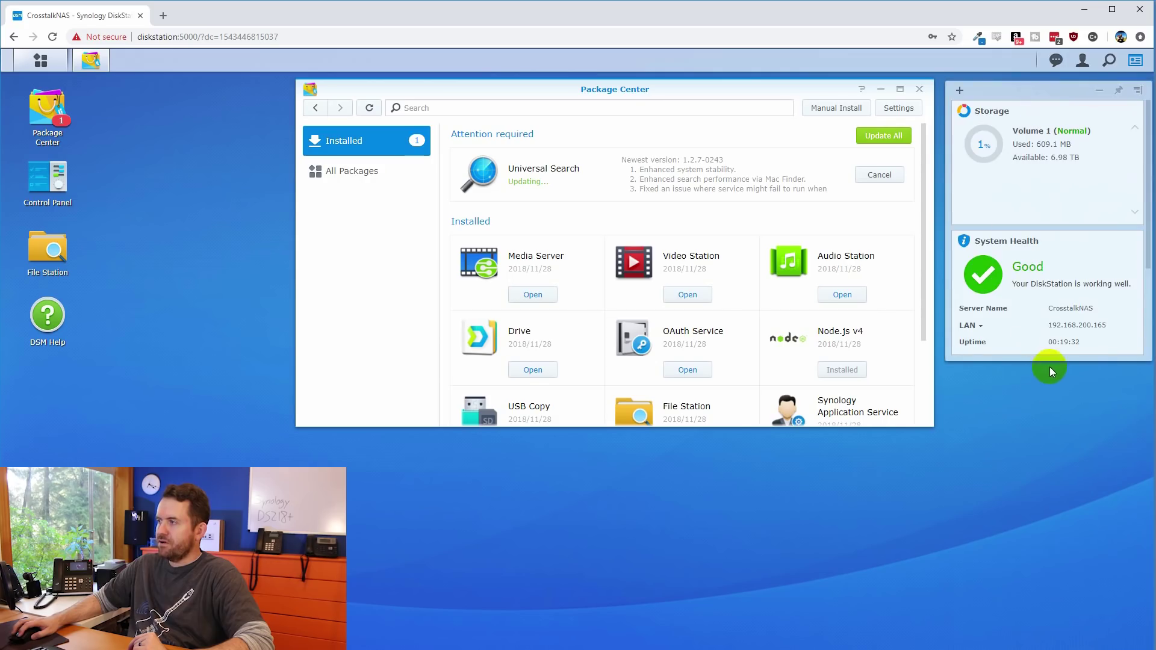
left_click_drag(1049, 363, 1041, 482)
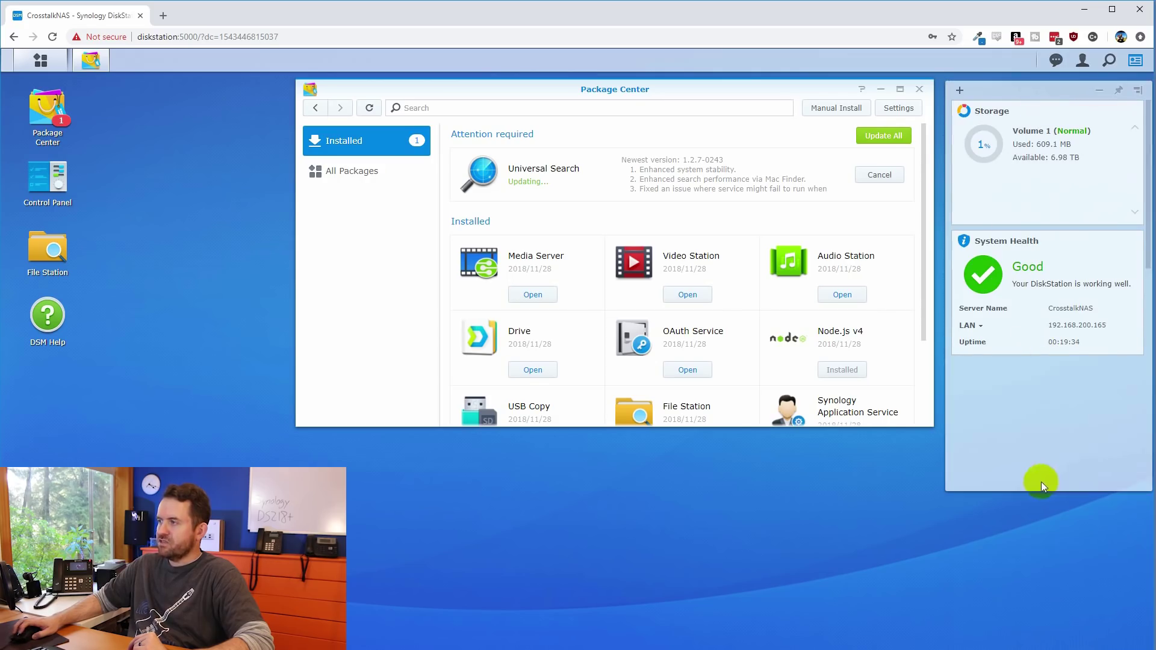
mouse_move(1017, 249)
left_mouse_down()
mouse_move(1030, 240)
mouse_move(1030, 111)
left_mouse_up()
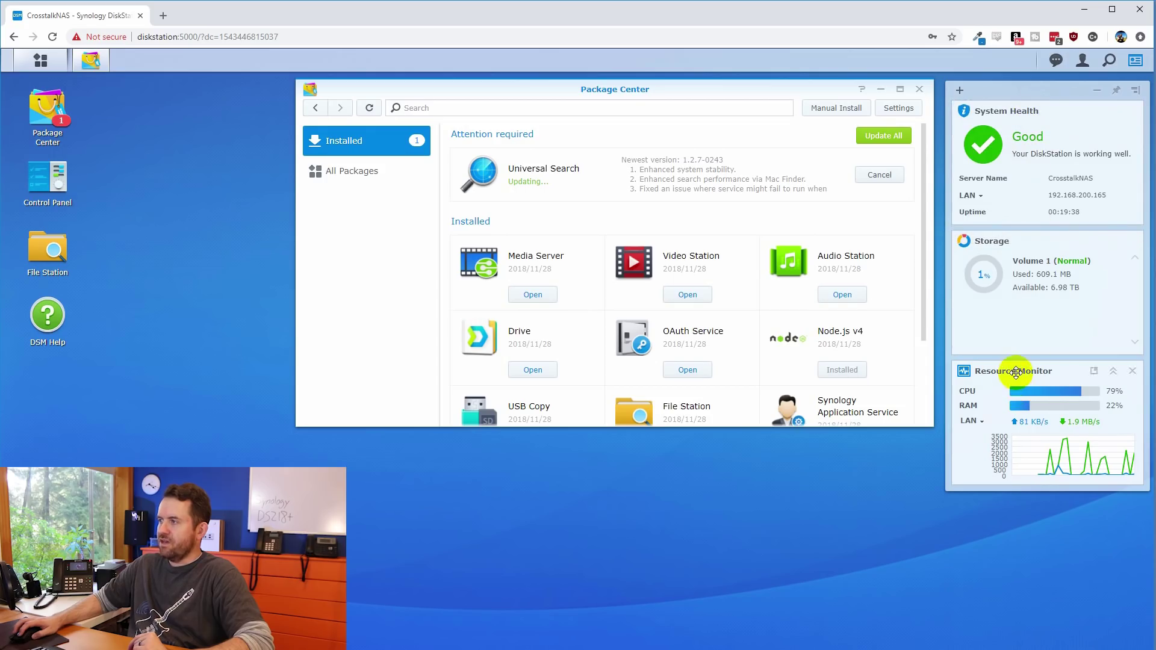
left_click_drag(1016, 372, 1019, 245)
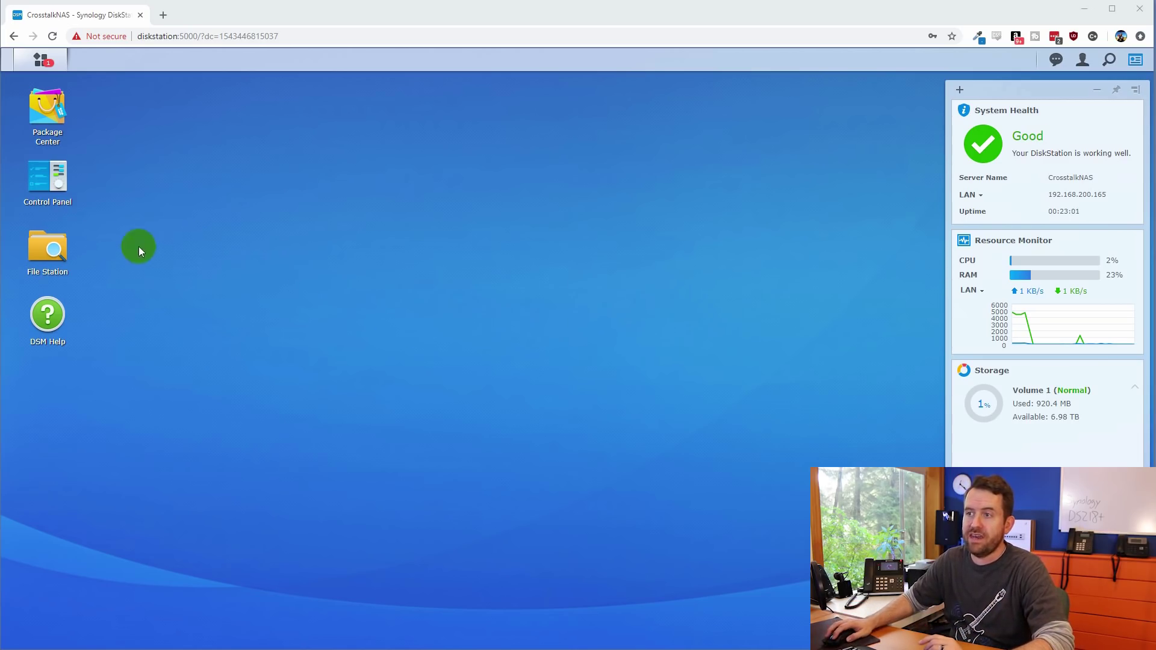
In Control Panel > Network > Network Interface, select LAN and open it for editing.
left_click(46, 182)
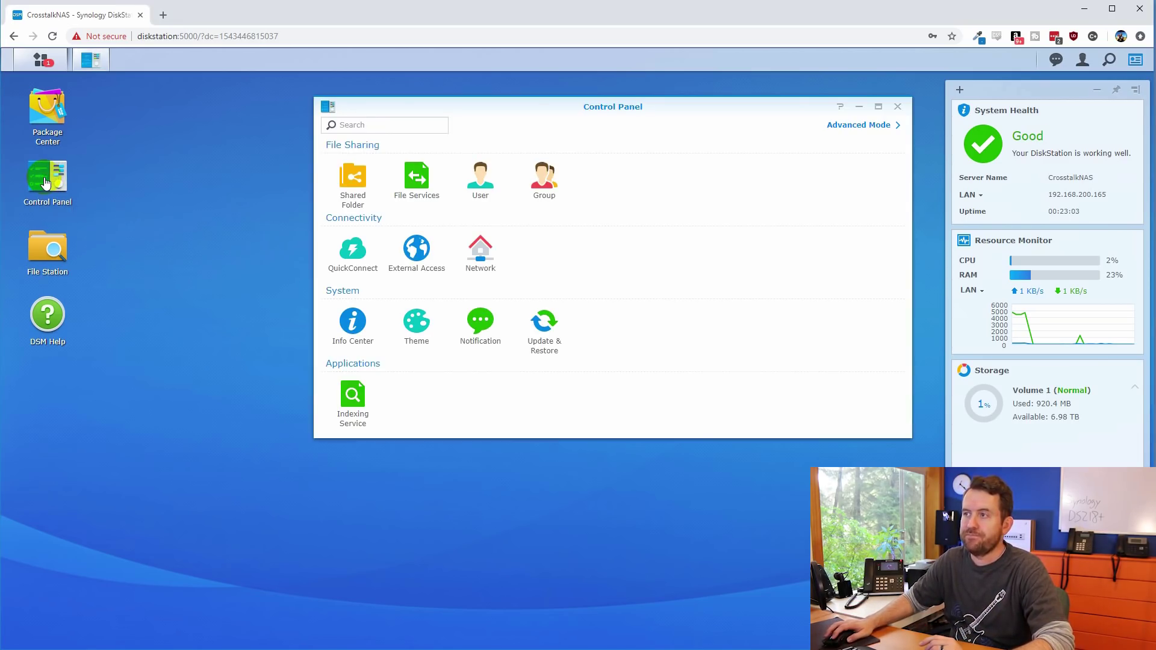
left_click(479, 253)
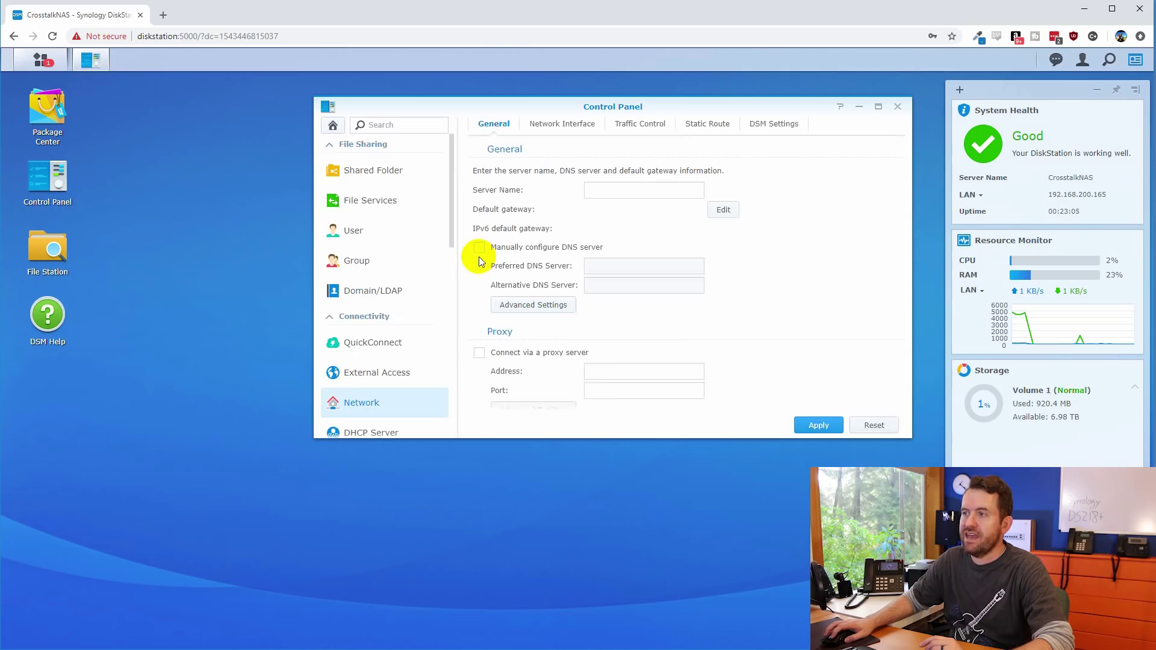
left_click(569, 128)
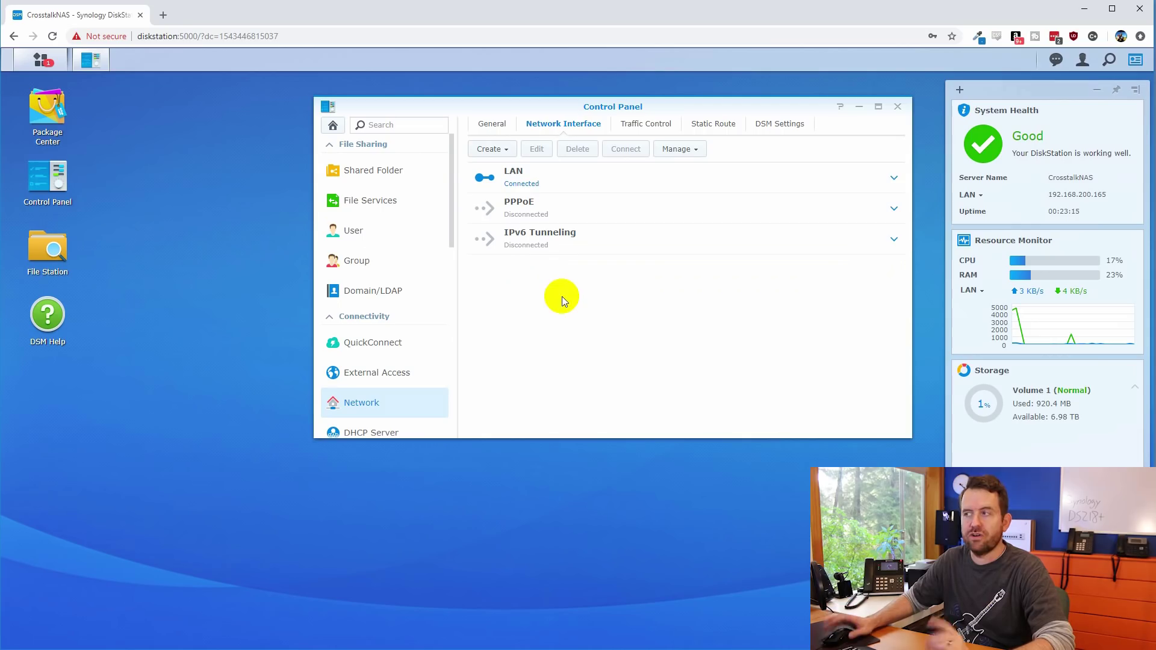
left_click(548, 181)
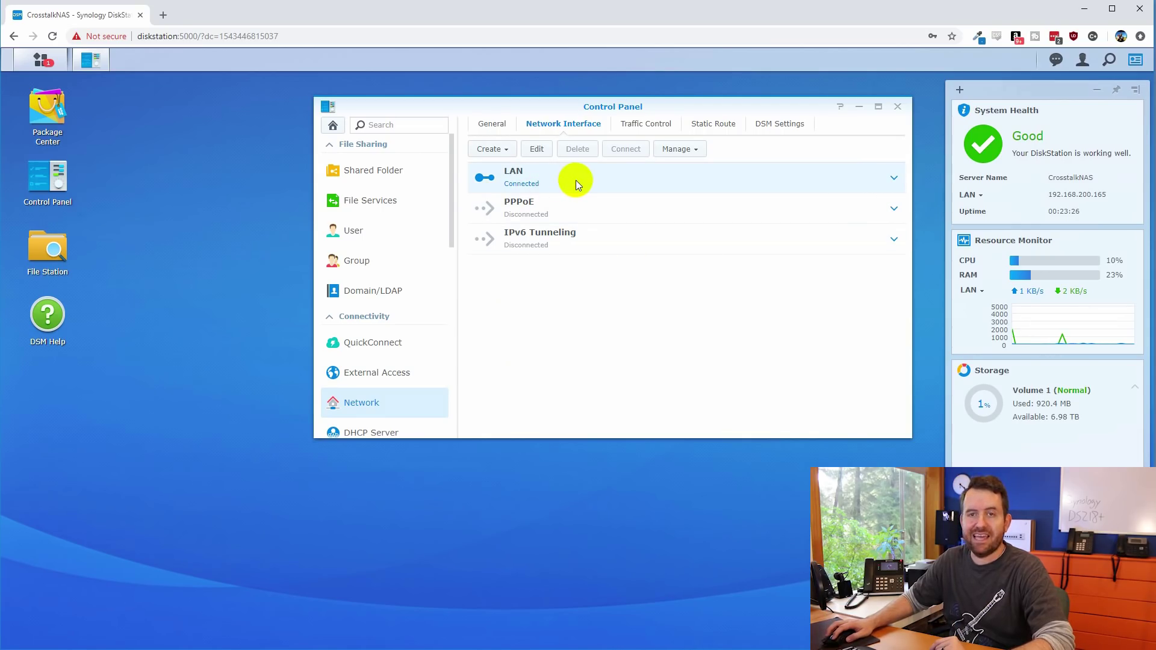
left_click(536, 150)
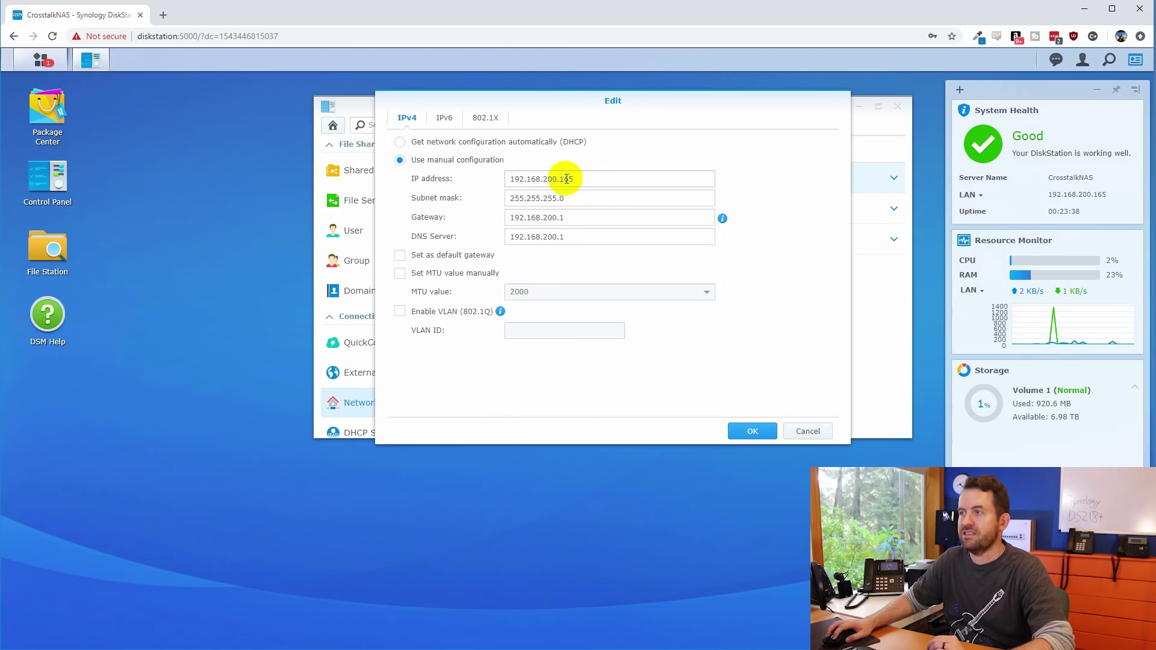
Change the LAN IP from 192.168.200.165 to 192.168.200.10, apply it, and view the NAS sign-in page.
left_click_drag(564, 178, 604, 178)
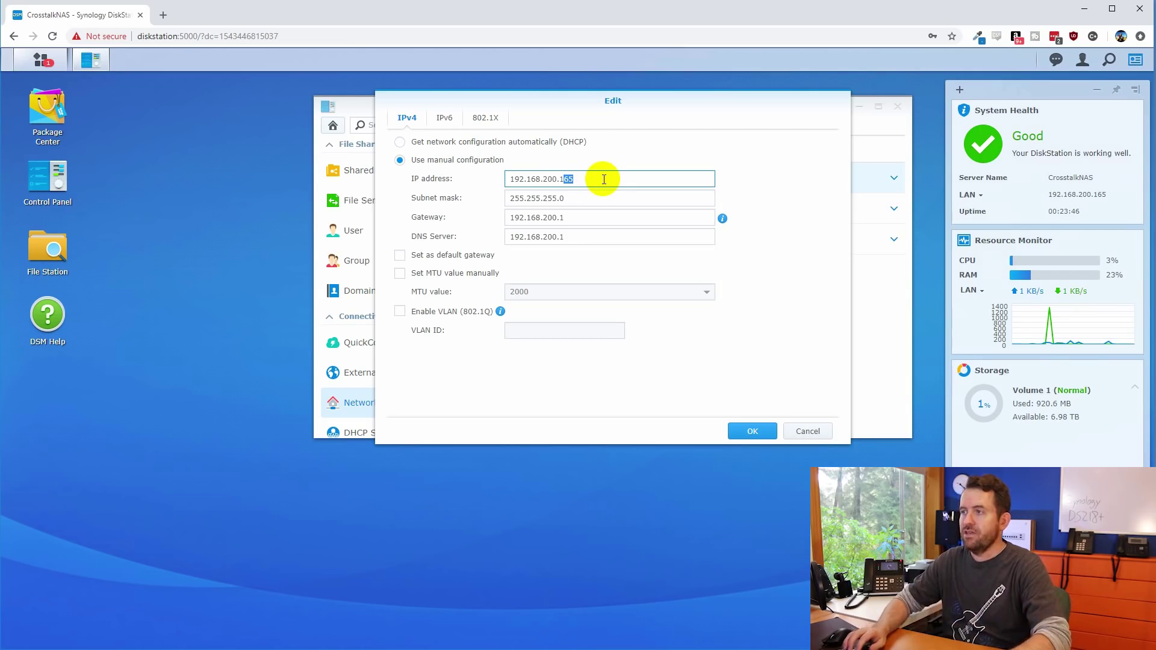
type("0")
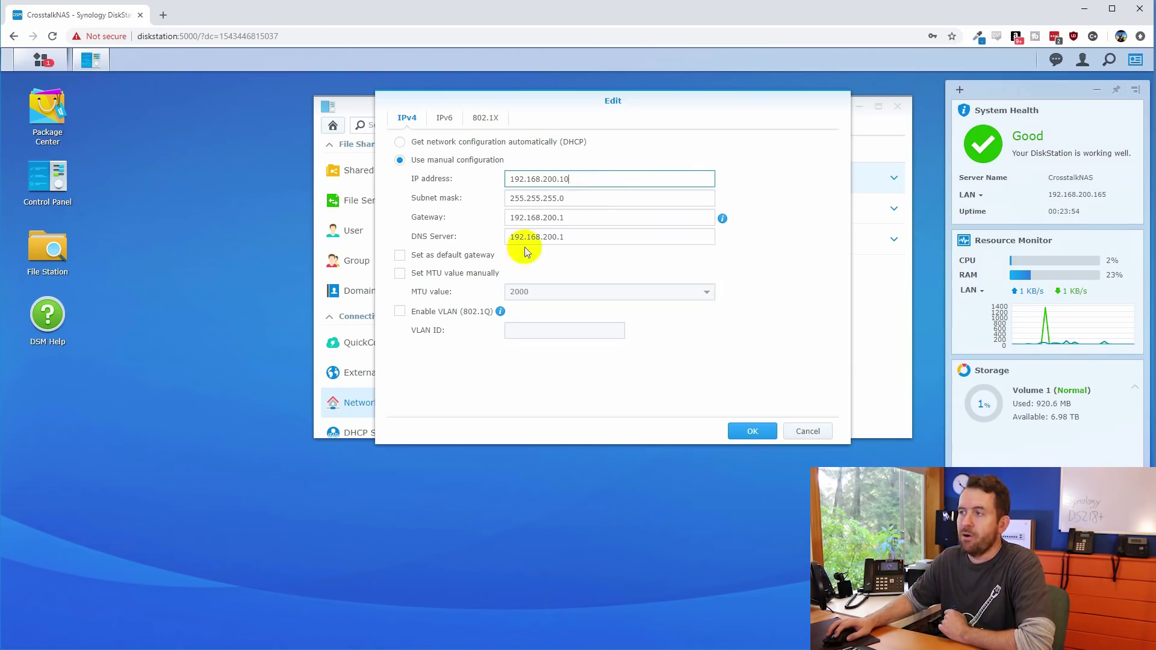
left_click(751, 432)
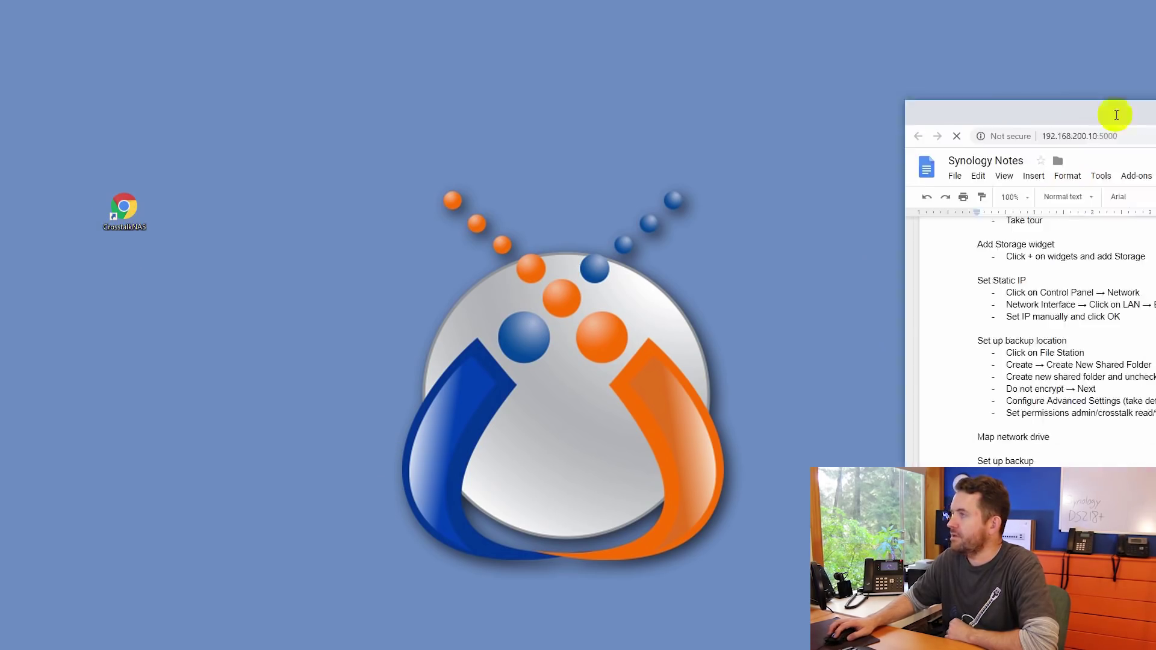
left_click_drag(1114, 114, 366, 15)
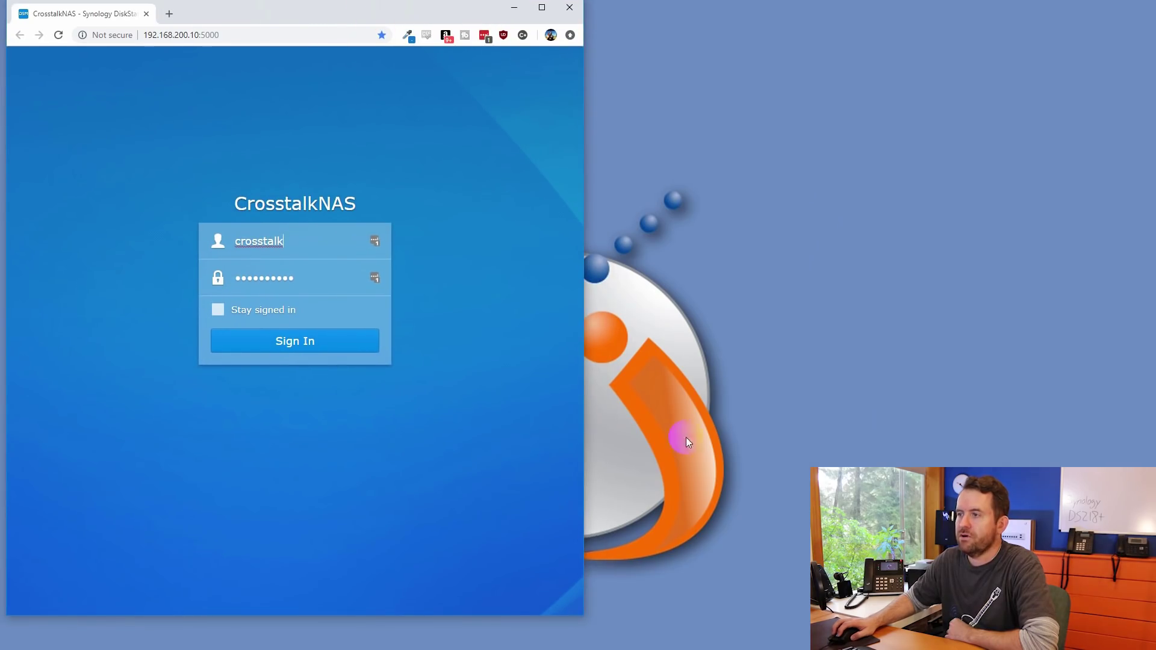
Enlarge the browser window to nearly full screen and select the NAS IP address in the address bar.
left_click_drag(586, 611, 1147, 647)
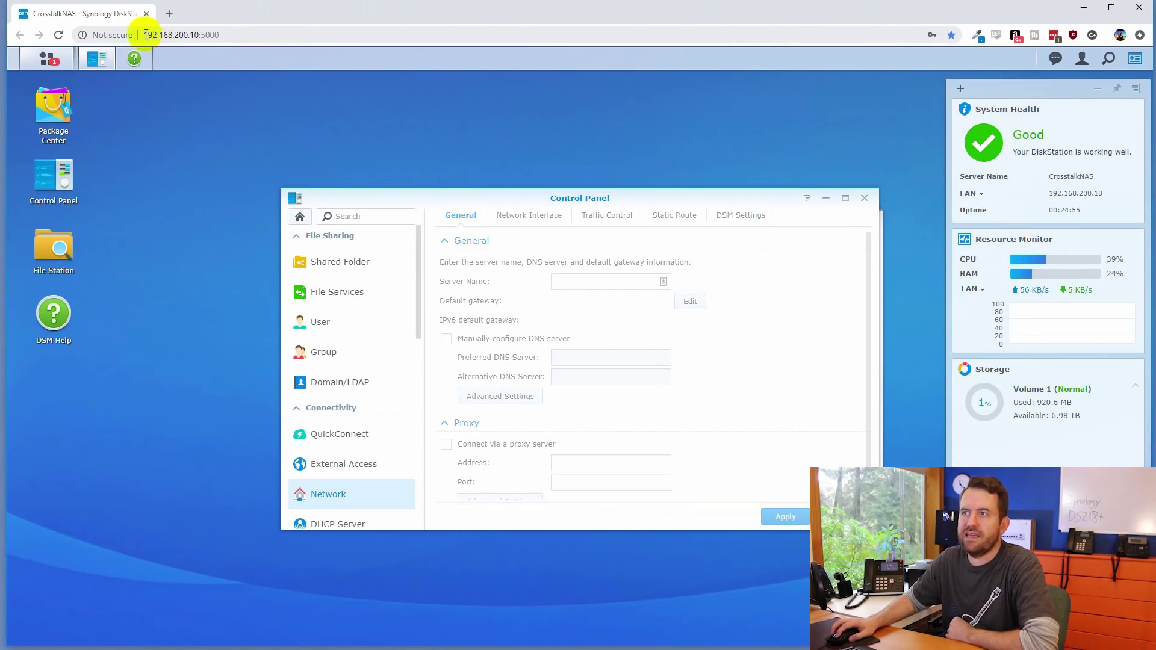
left_click_drag(142, 35, 200, 35)
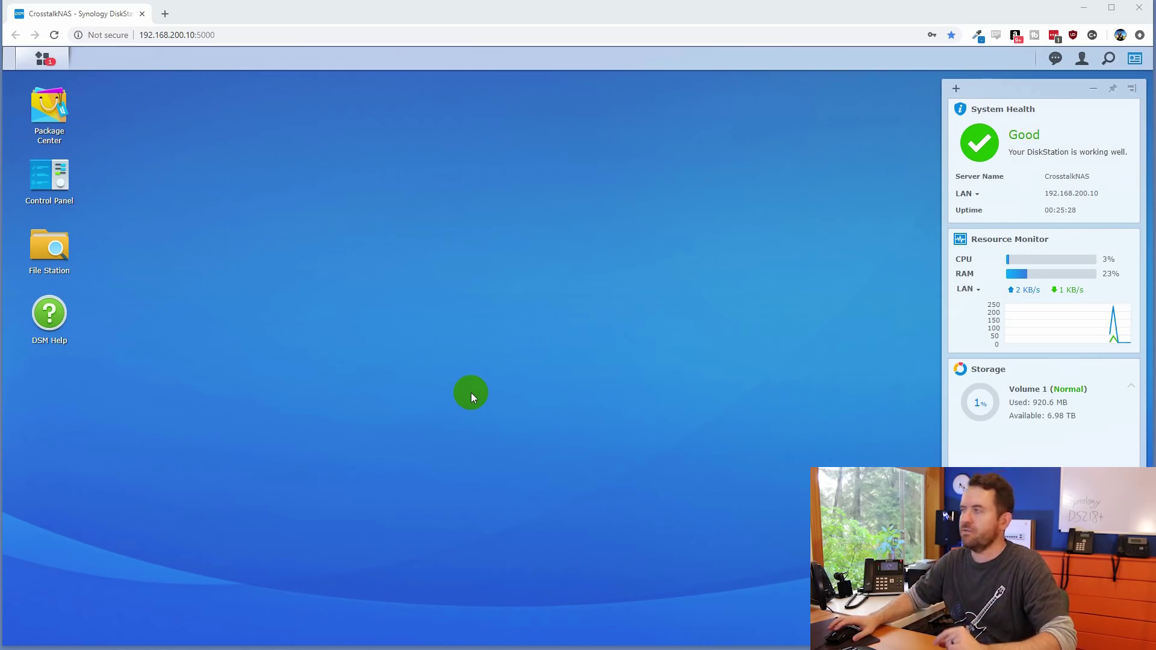
Open File Station maximised and start creating a new shared folder.
double_click(43, 257)
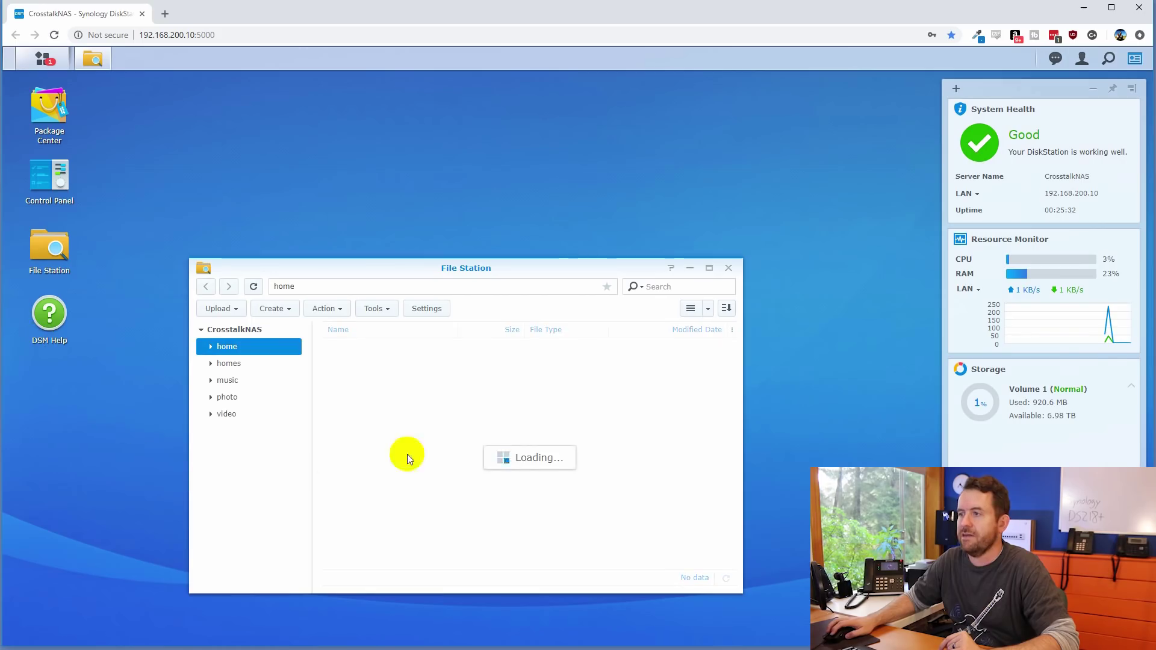
left_click(709, 268)
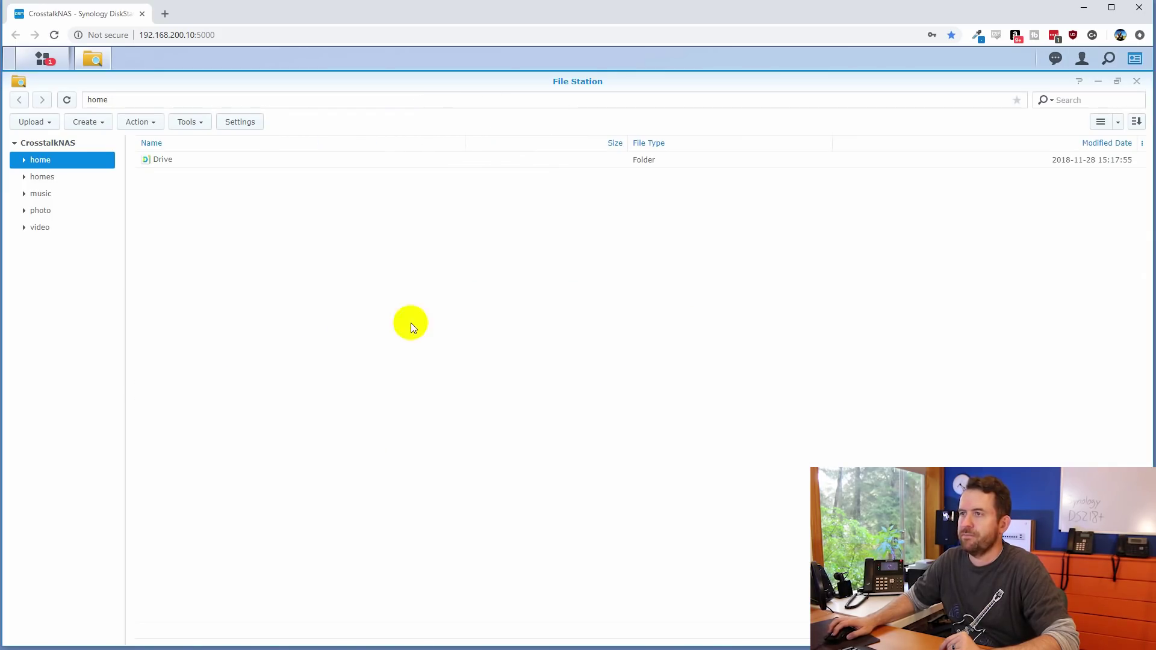
left_click(91, 121)
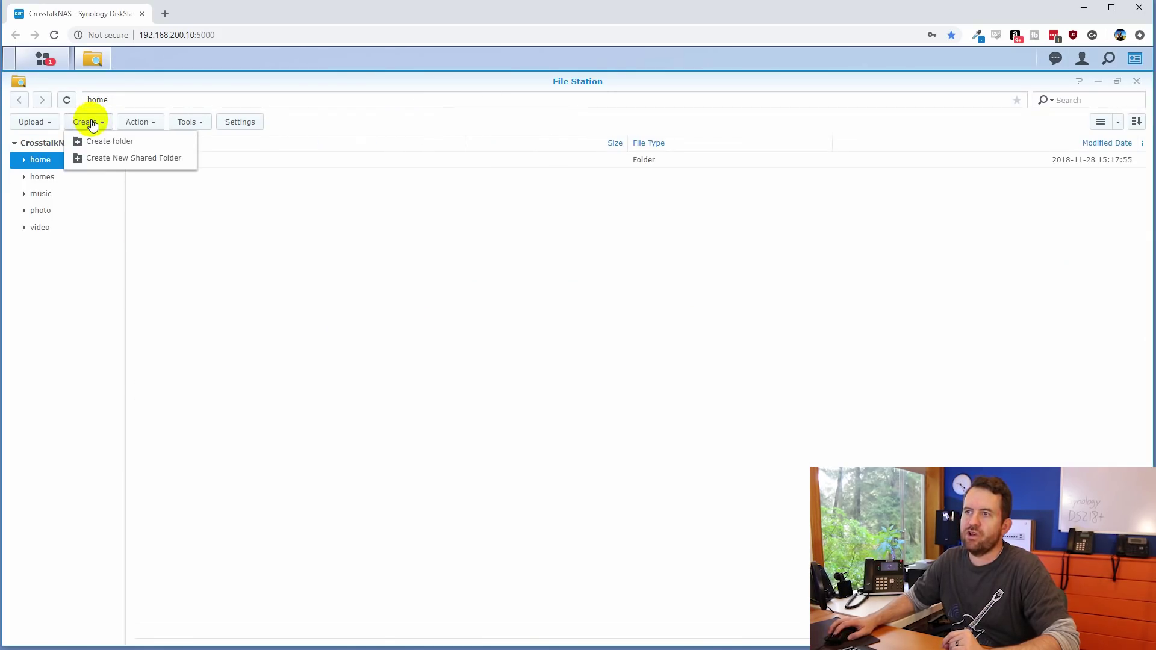
left_click(111, 158)
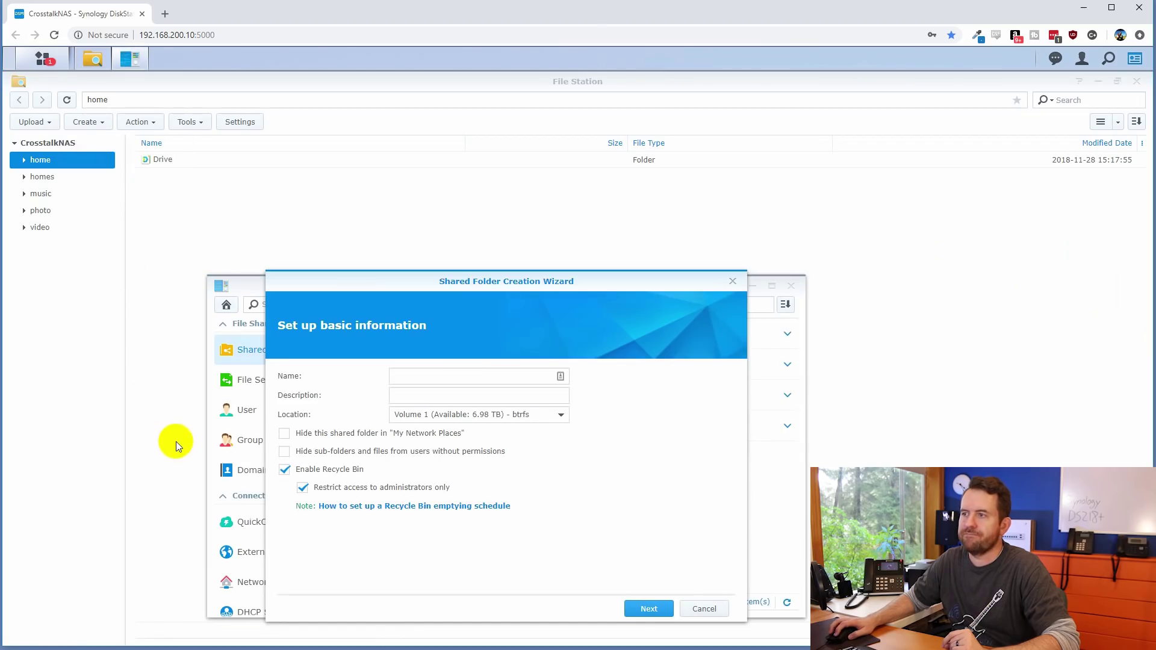
Name the share 'backups', describe it as 'Main Backup Folder', and disable the recycle bin.
left_click(433, 377)
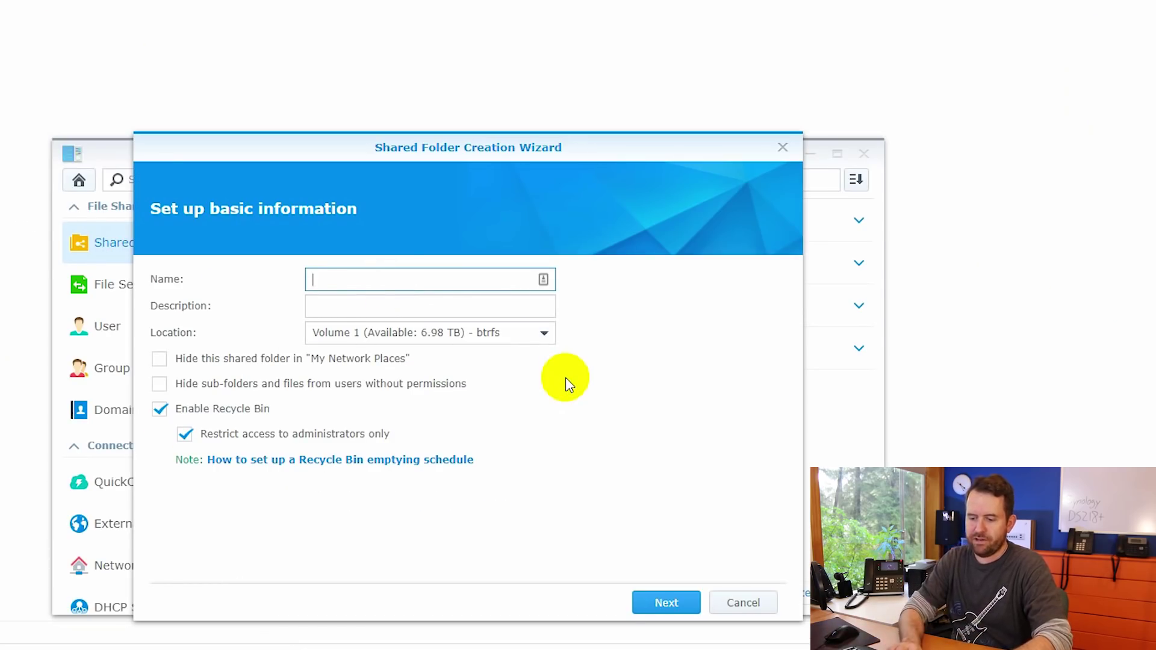
type("backups")
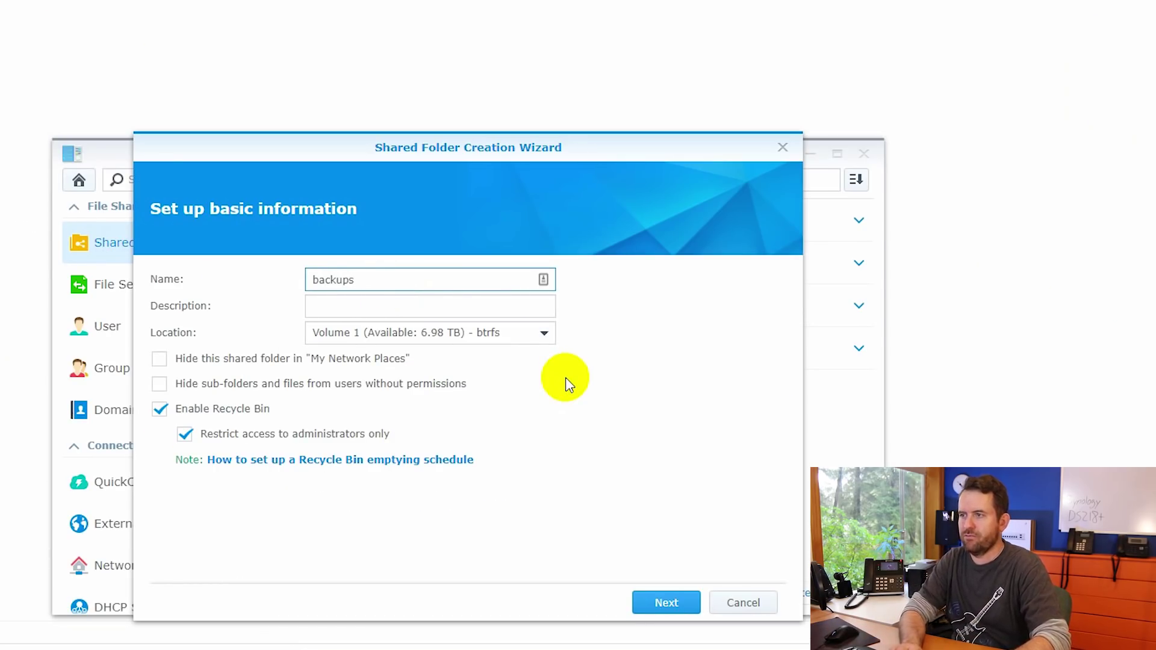
key("Tab")
type("Main B")
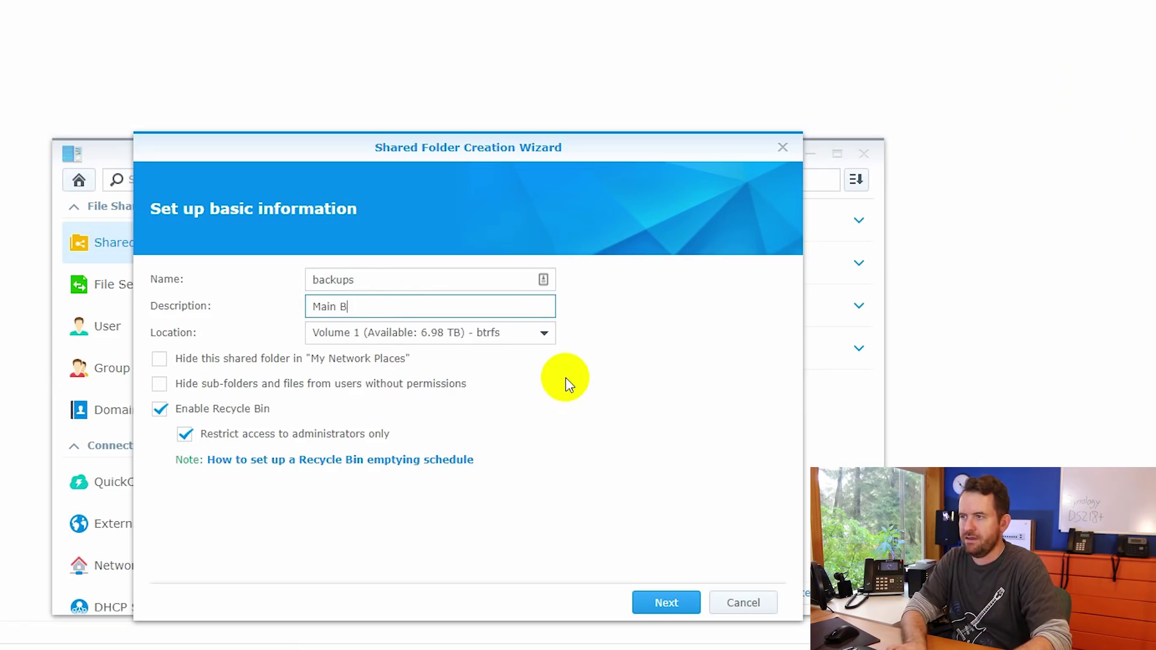
type("ackup Folder")
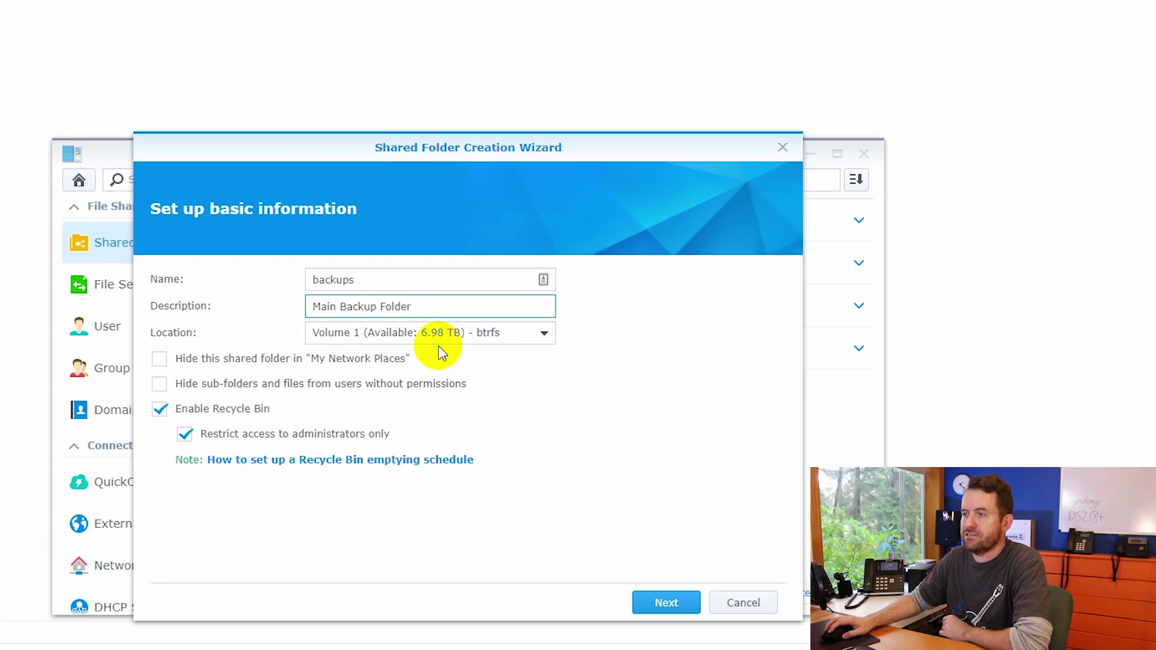
left_click(160, 409)
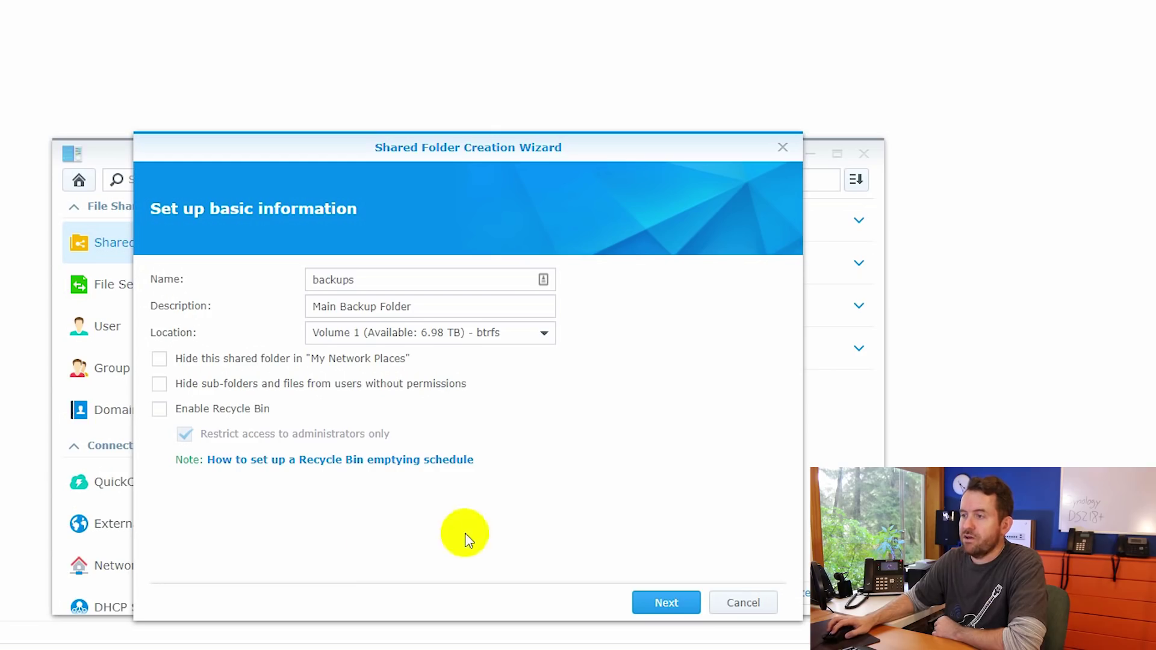
Continue past basic info, no encryption and default advanced settings, then create the backups share.
left_click(677, 606)
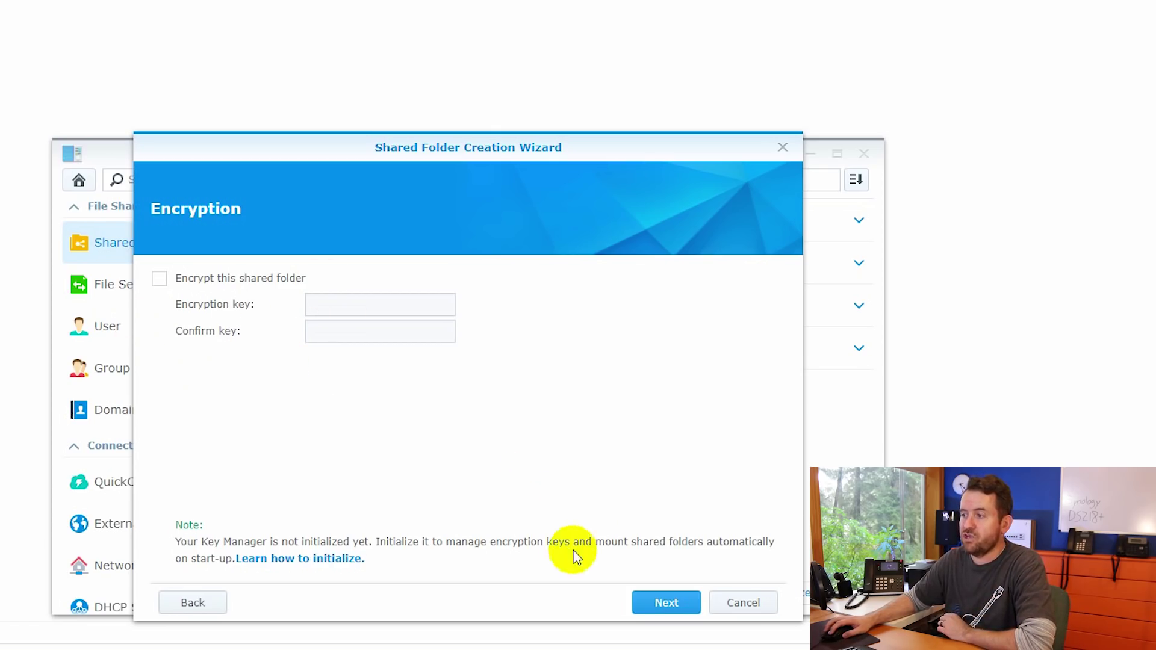
left_click(666, 610)
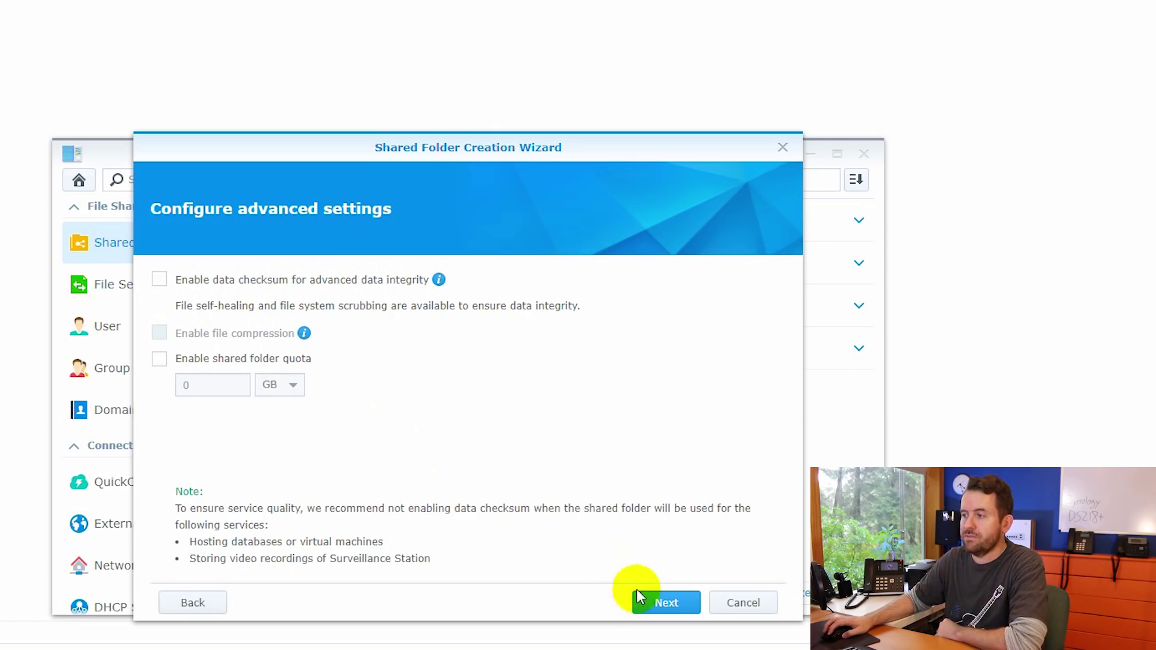
left_click(671, 605)
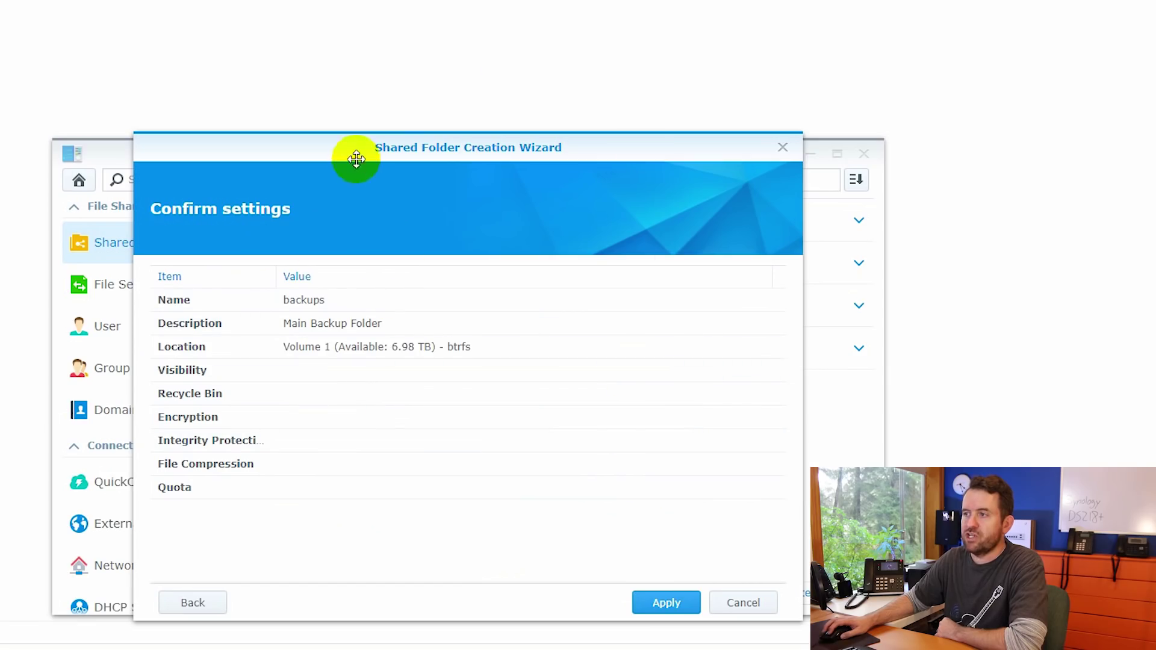
left_click(669, 600)
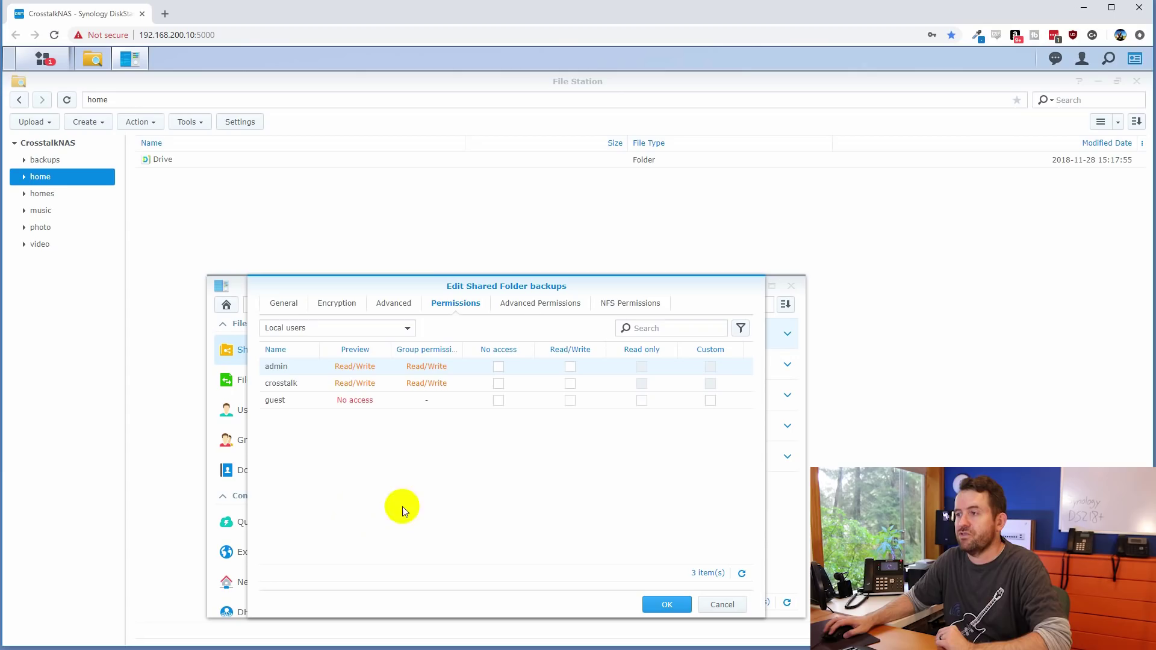
Give the second user Read/Write, set guest to No access, and save the backups permissions.
left_click(569, 384)
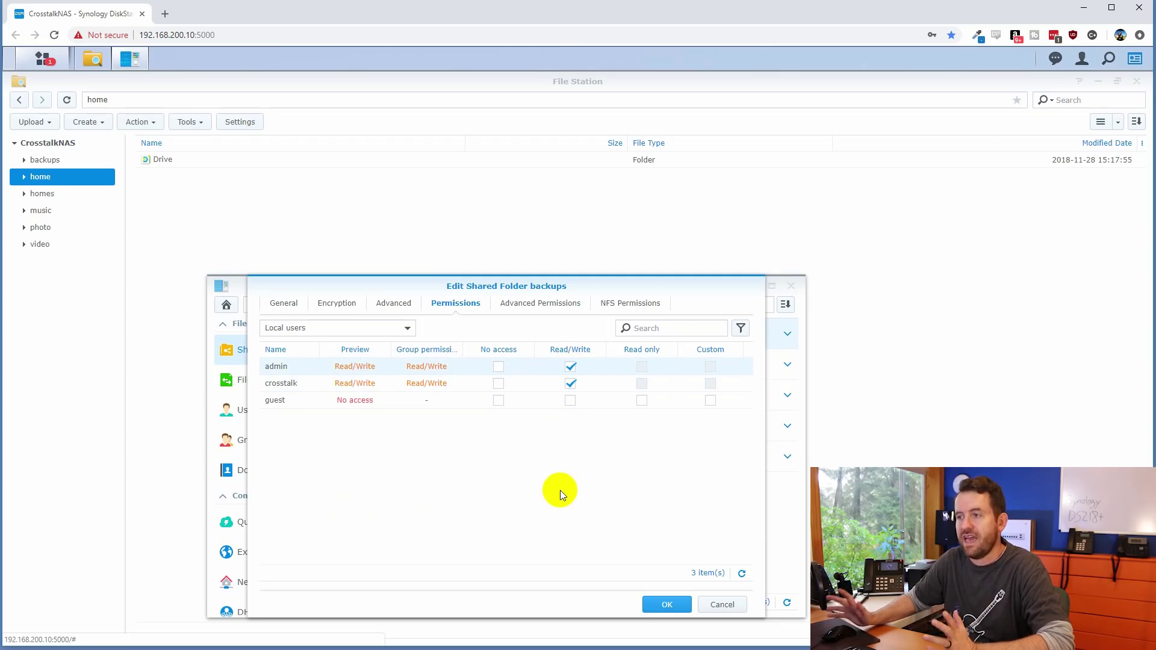
left_click(498, 400)
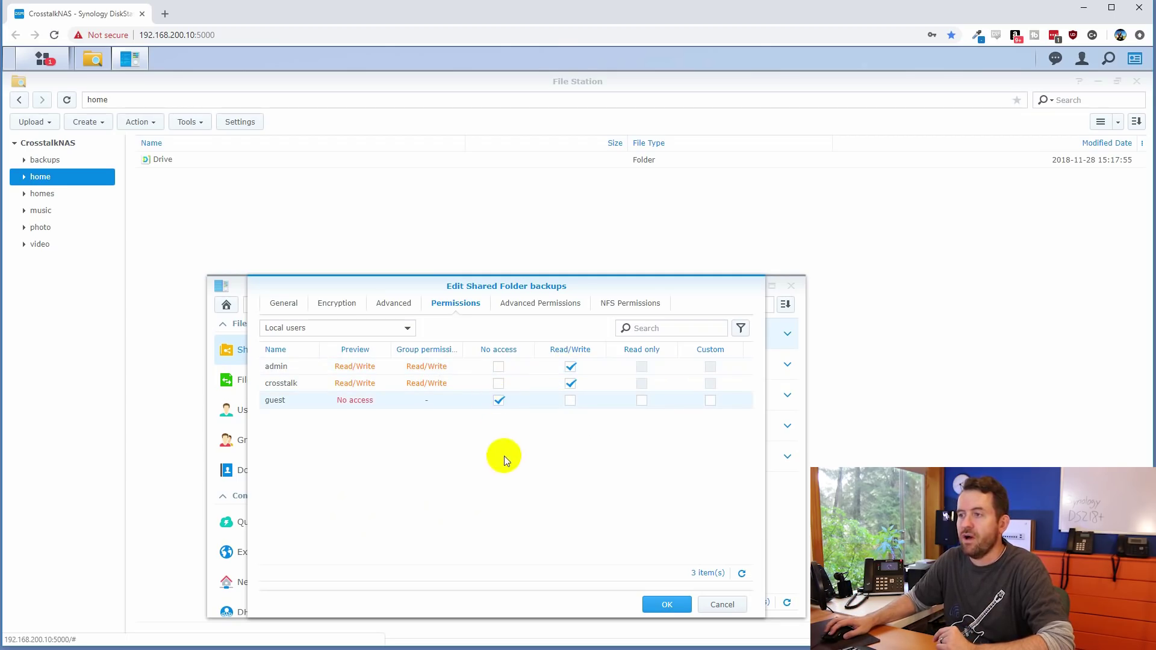
left_click(666, 604)
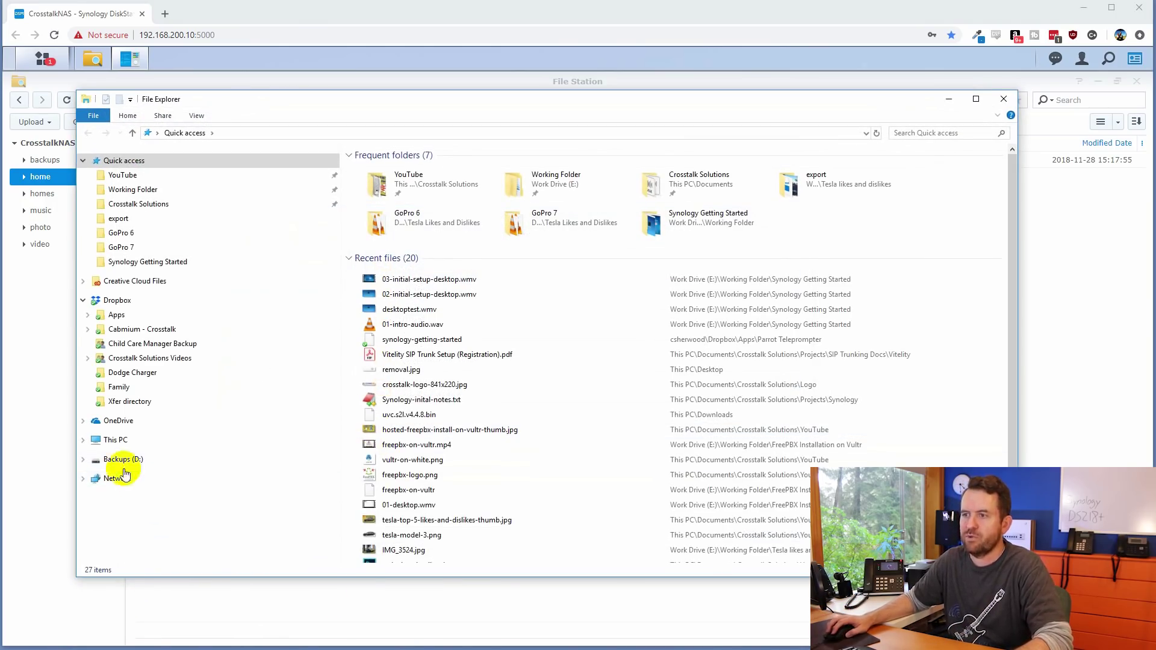
From This PC, map drive Z: to \\192.168.200.10\backups, connecting with different credentials.
left_click(115, 441)
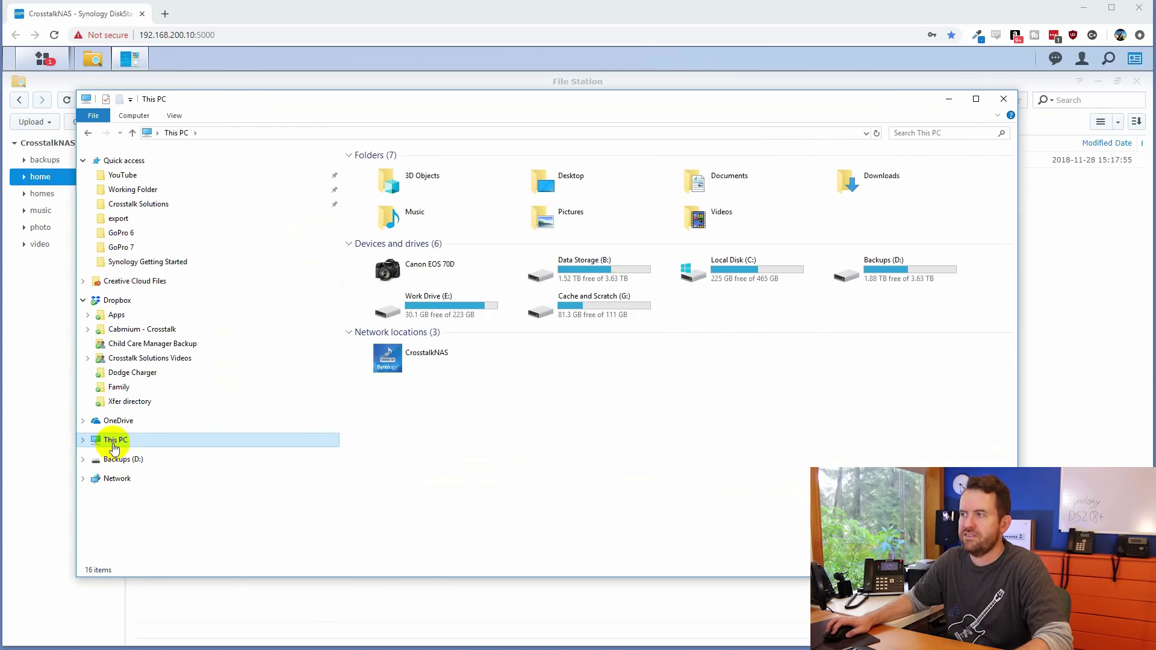
left_click(133, 116)
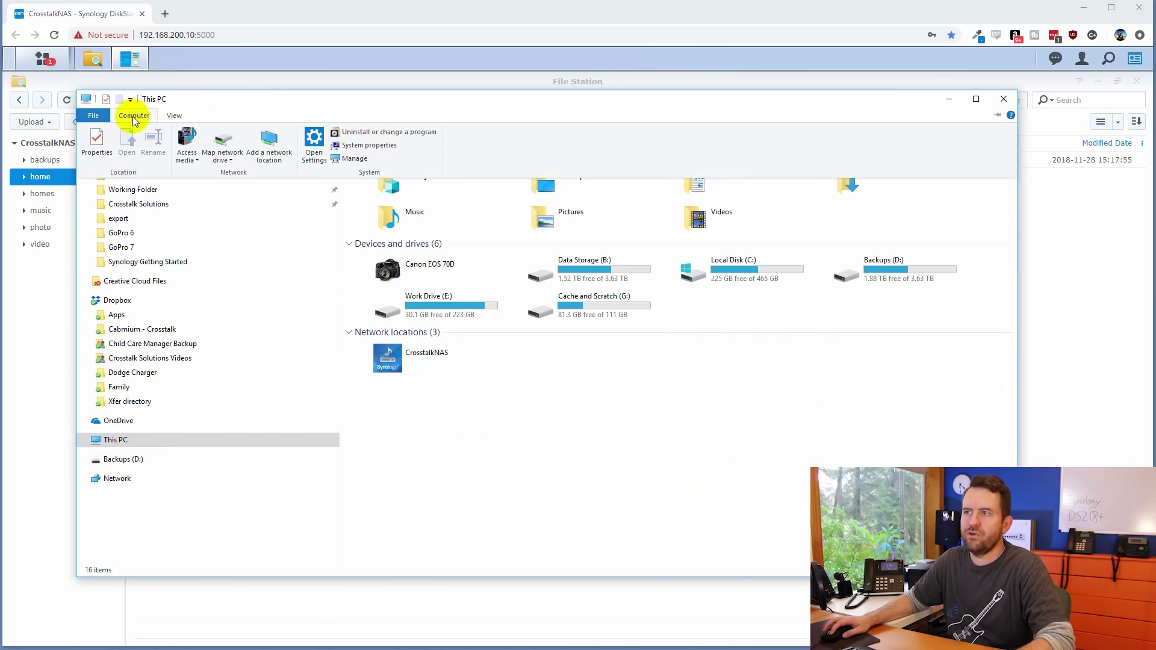
left_click(220, 139)
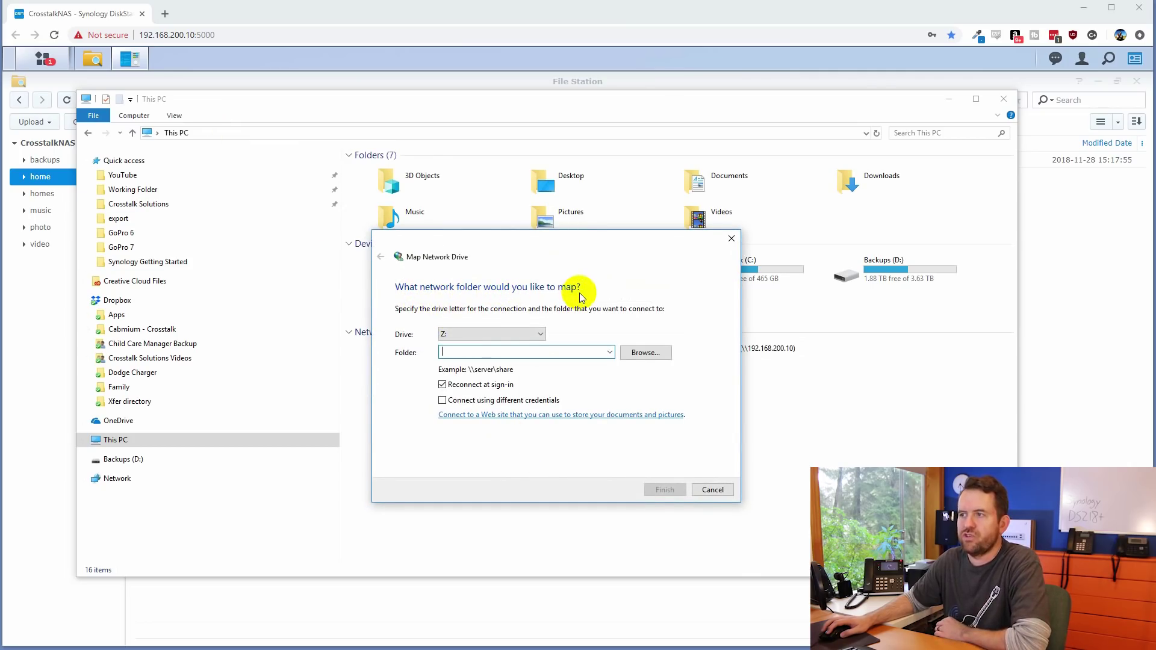
left_click(471, 335)
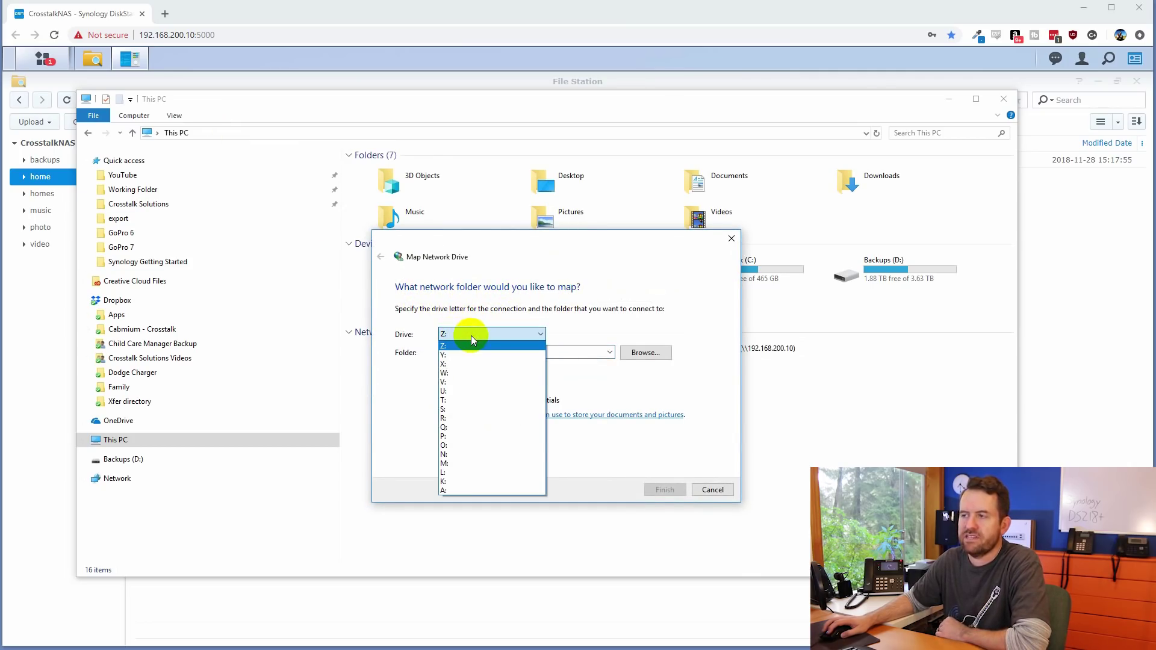
left_click(471, 334)
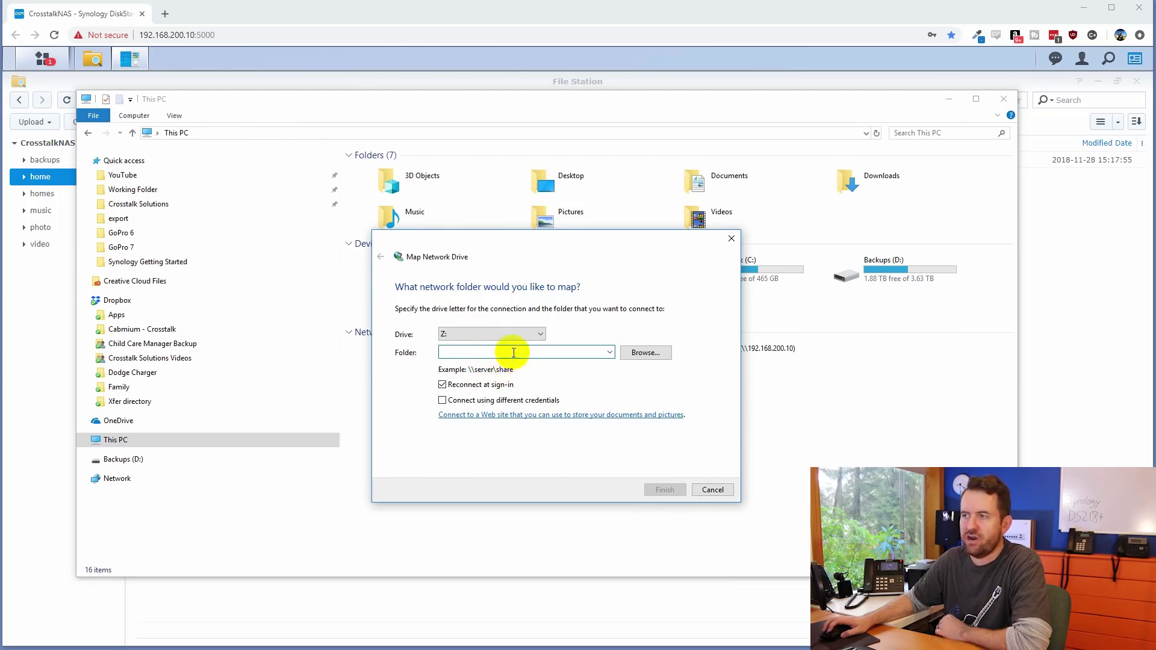
type("\\\\")
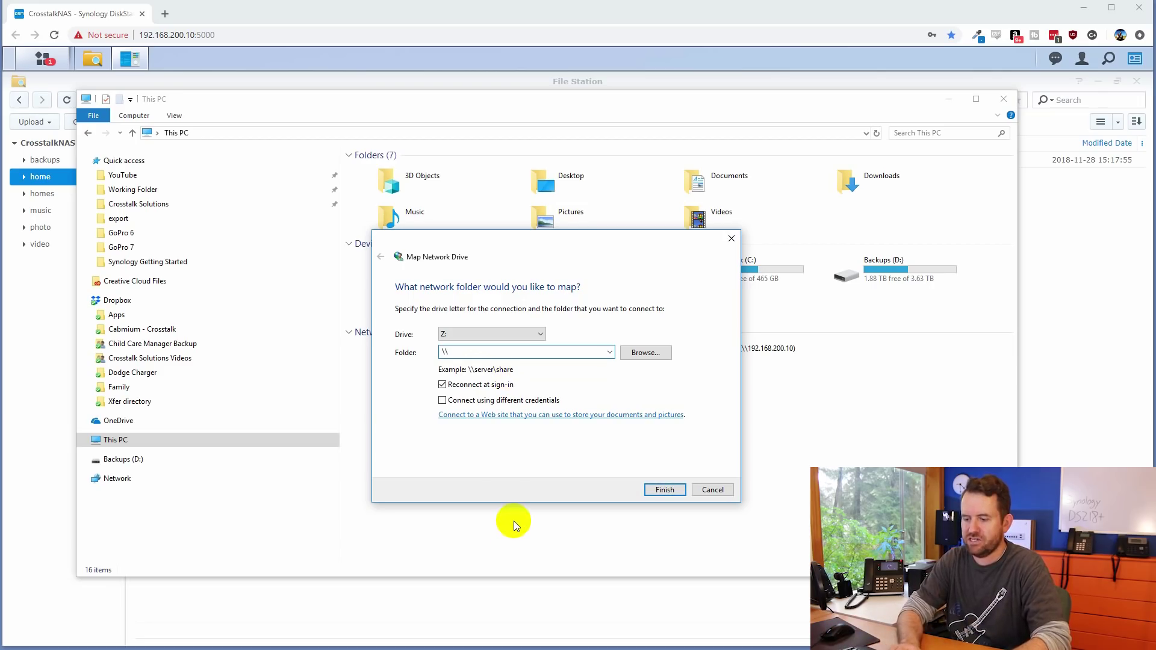
type("192.168.200.10")
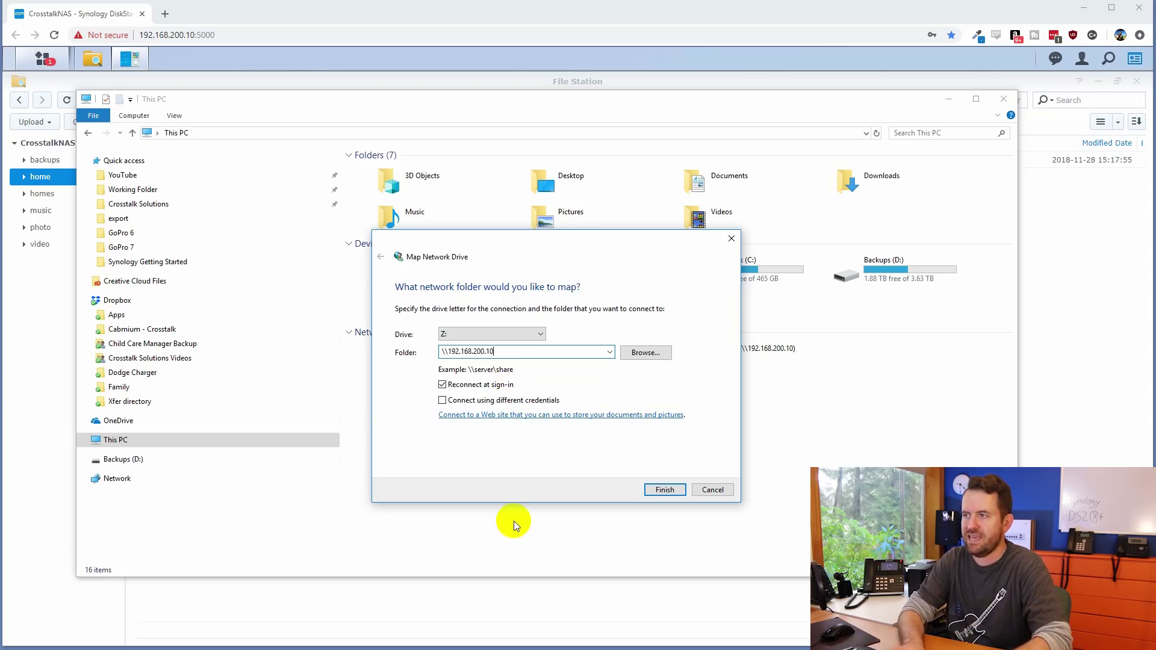
type("\\backups")
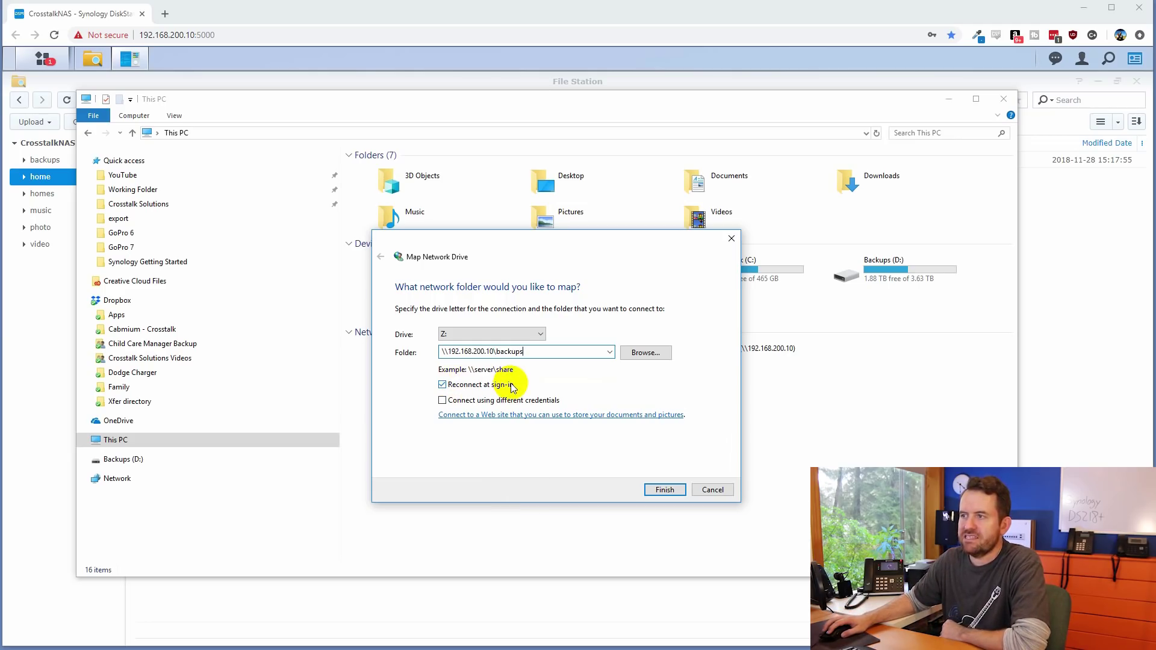
left_click(443, 400)
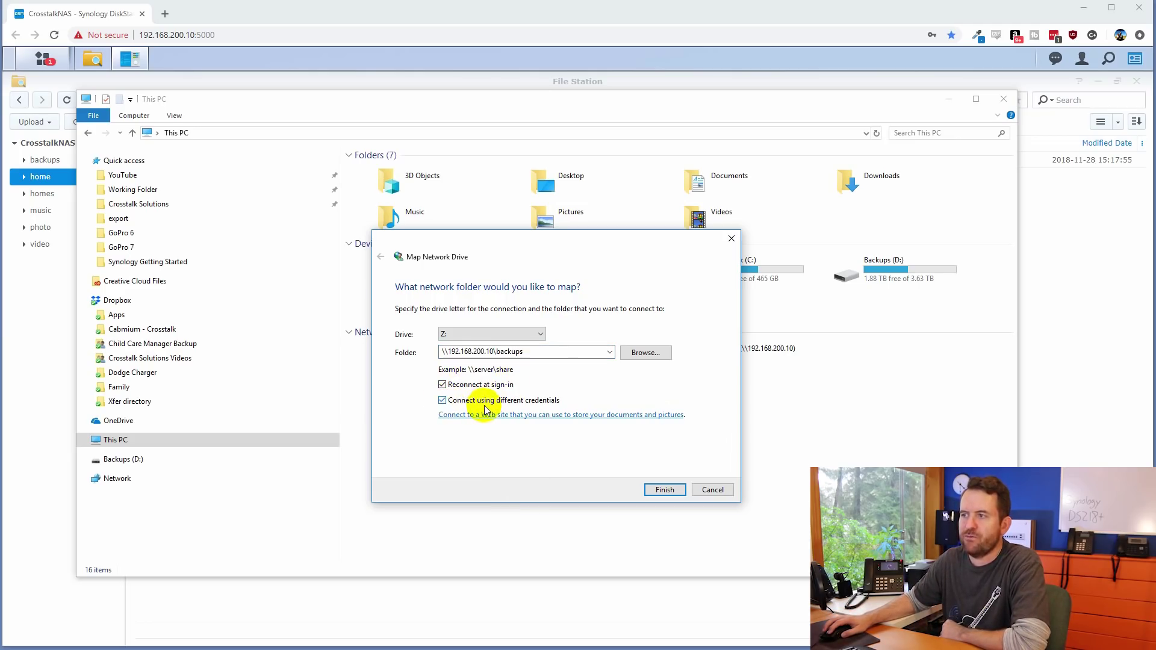
Finish the mapping wizard and choose to sign in with a different account.
left_click(665, 490)
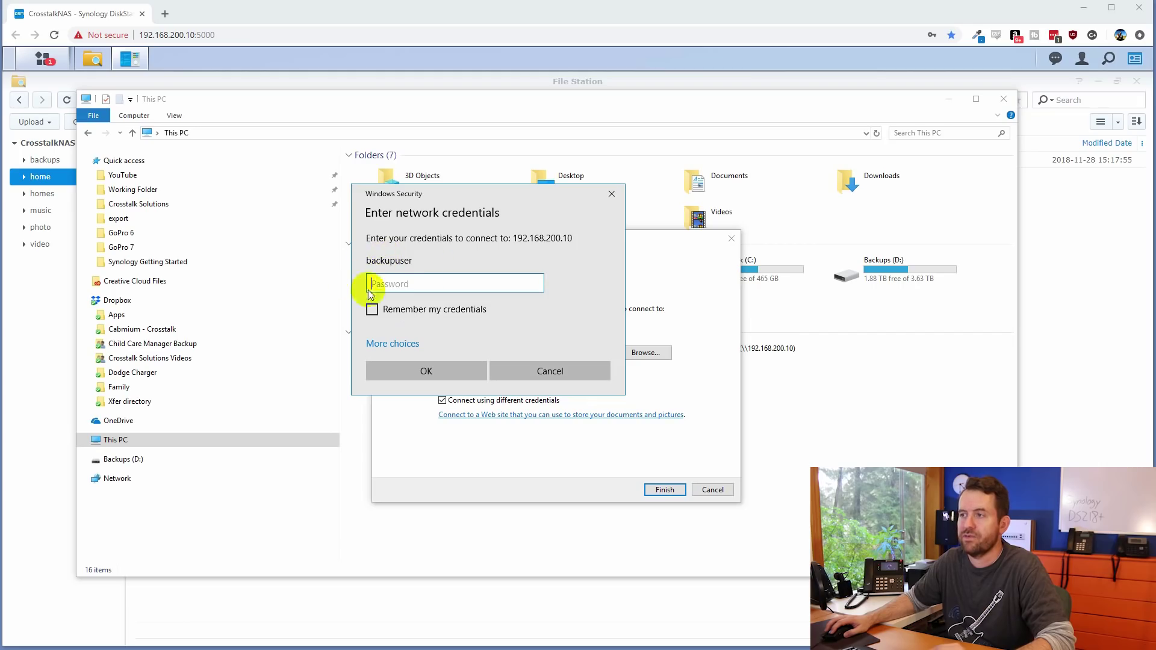
left_click(399, 345)
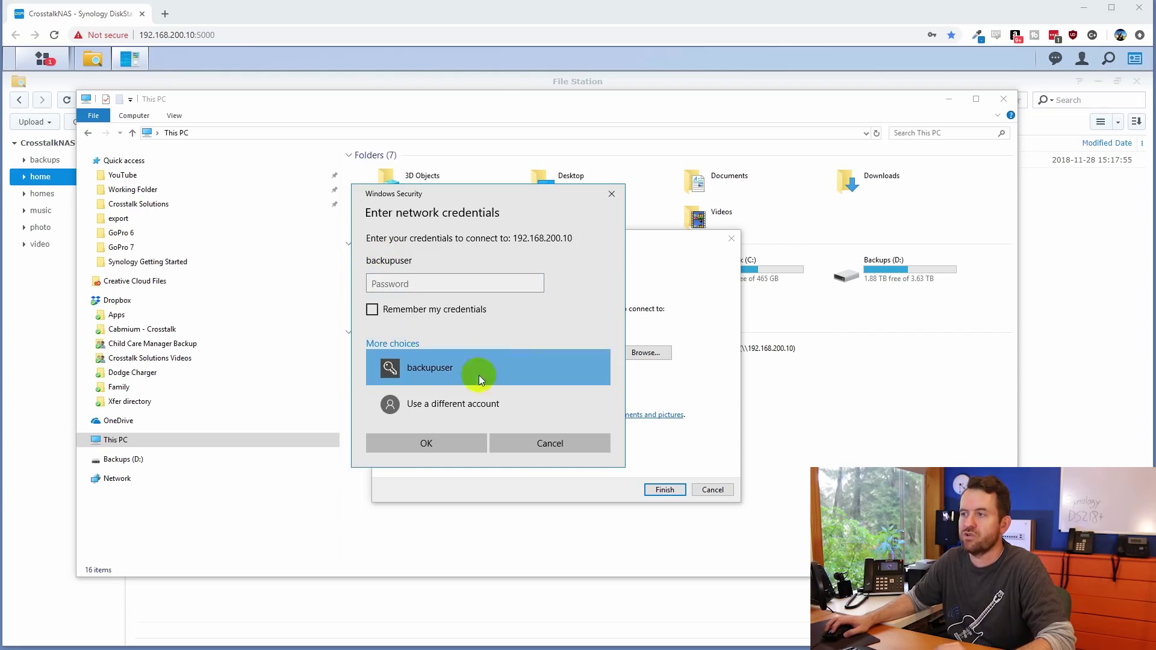
left_click(392, 403)
Enter the NAS account's user name and password, remember the credentials, and open the new Z: drive.
left_click(433, 266)
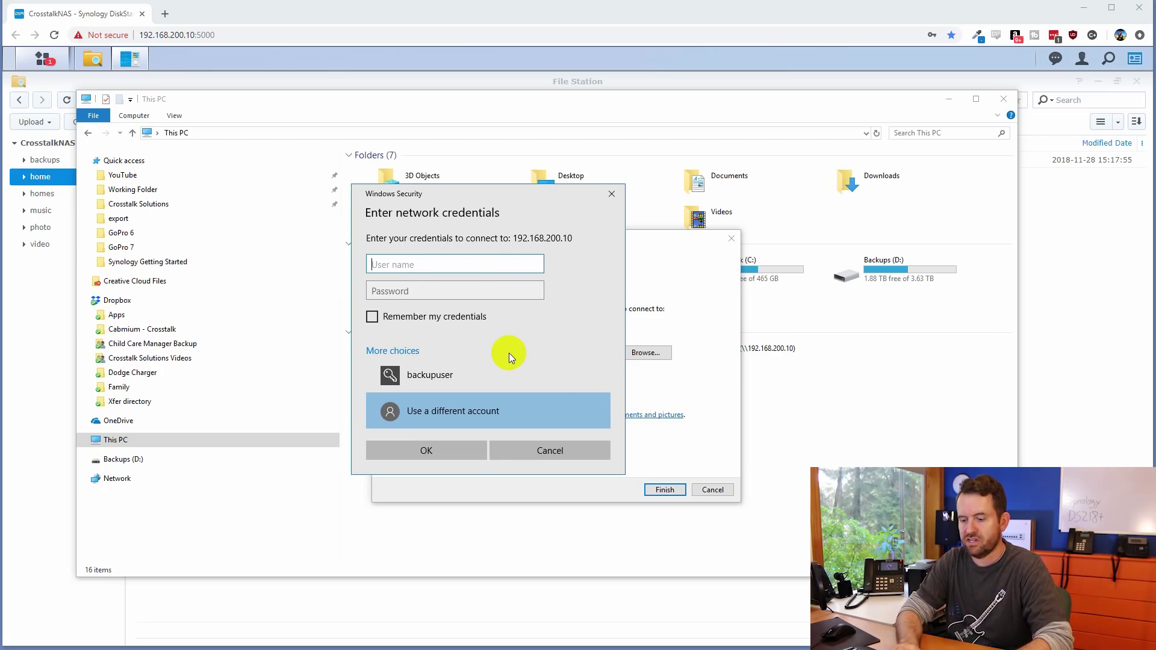
type("crosstalk")
key("Tab")
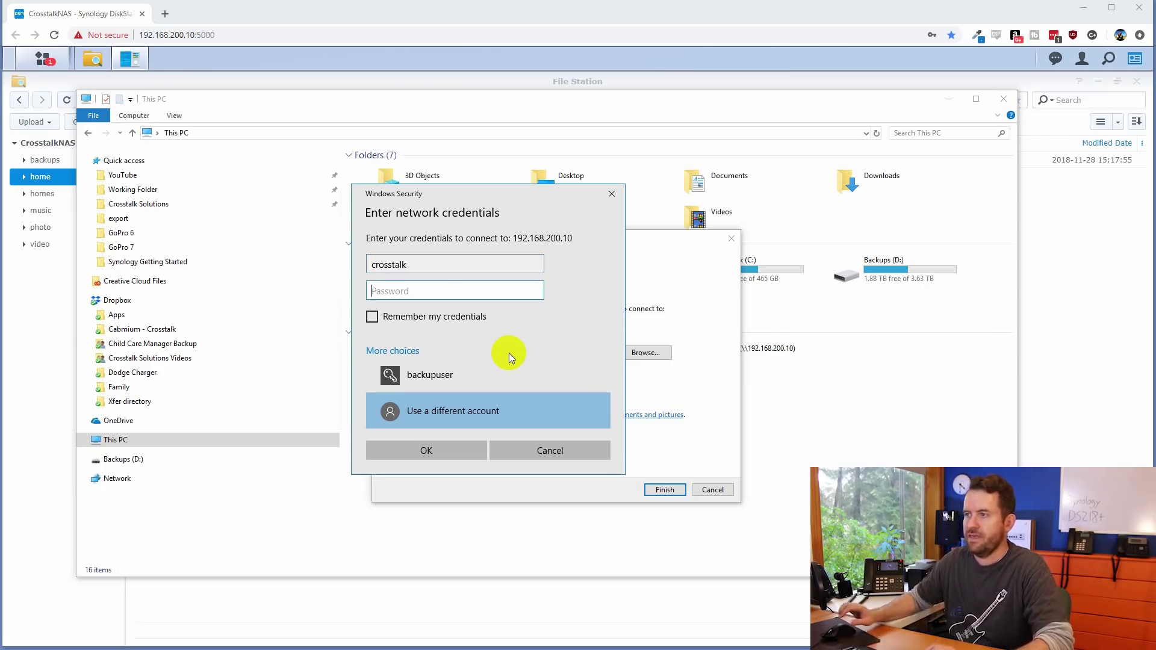
type("••••••••••")
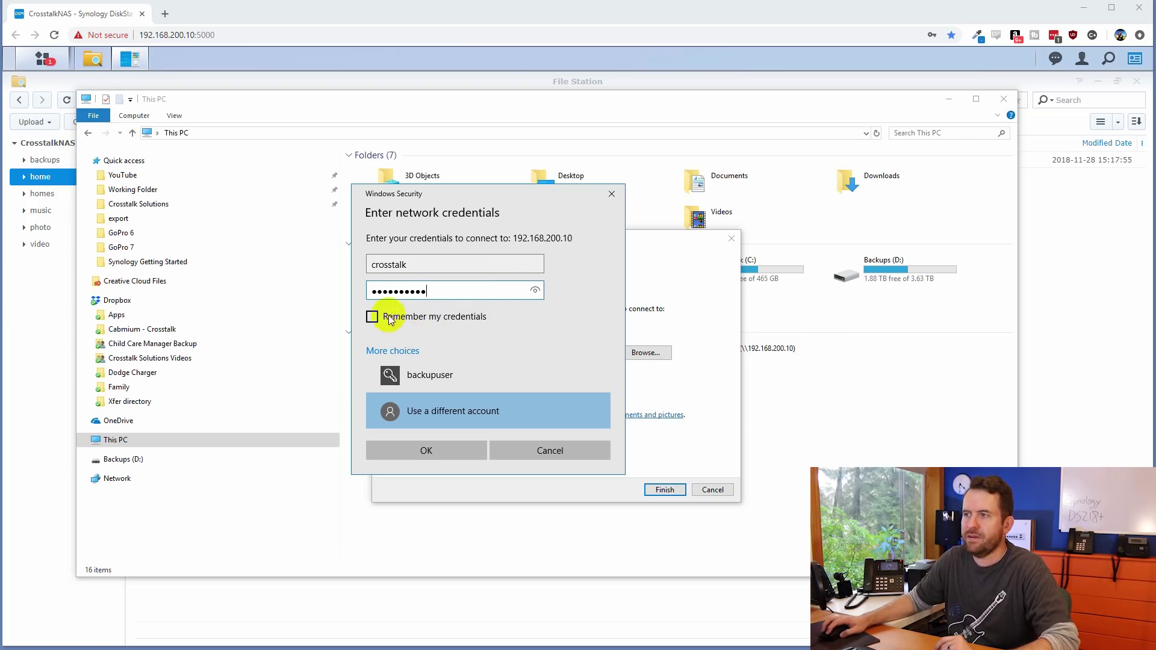
left_click(372, 317)
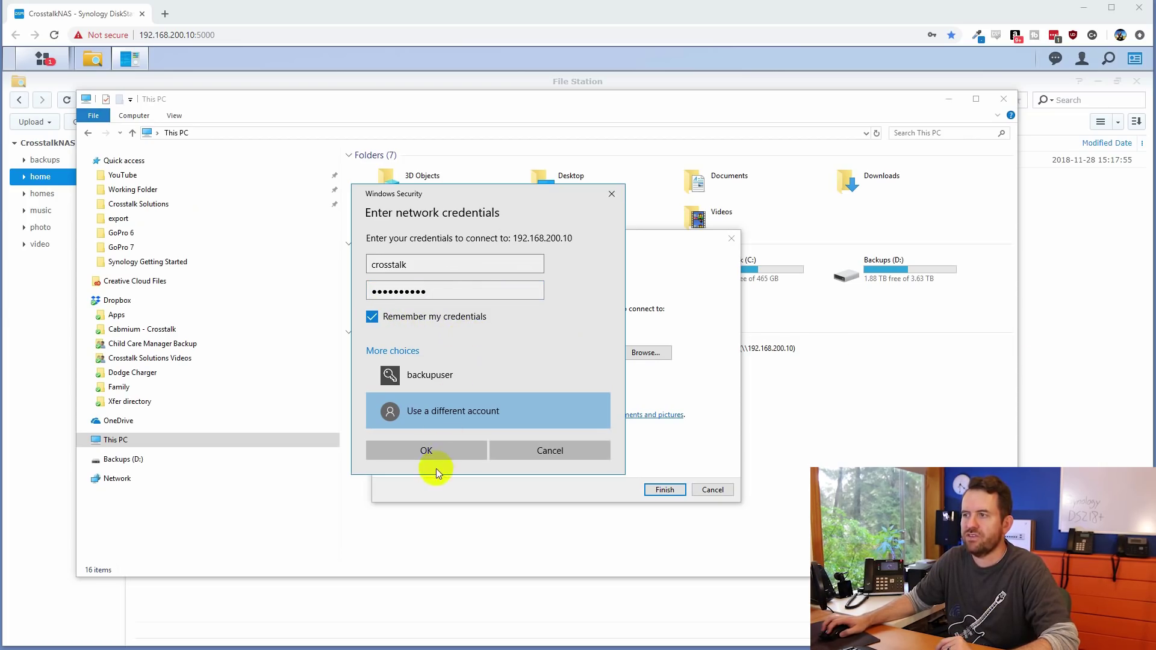
left_click(432, 451)
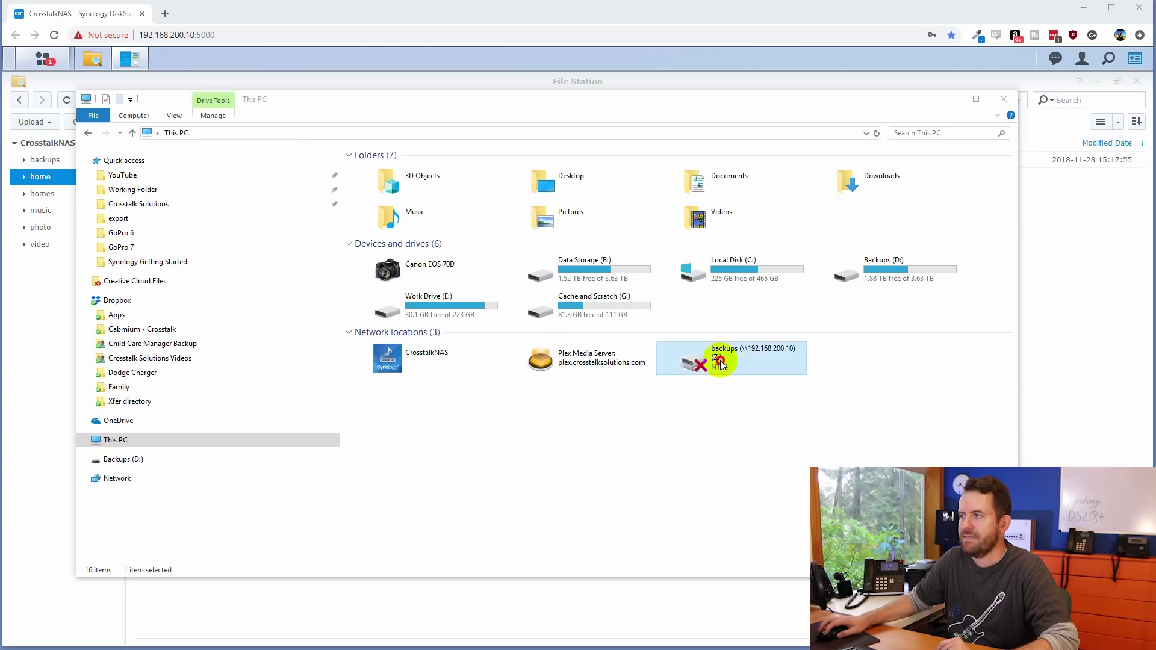
double_click(717, 358)
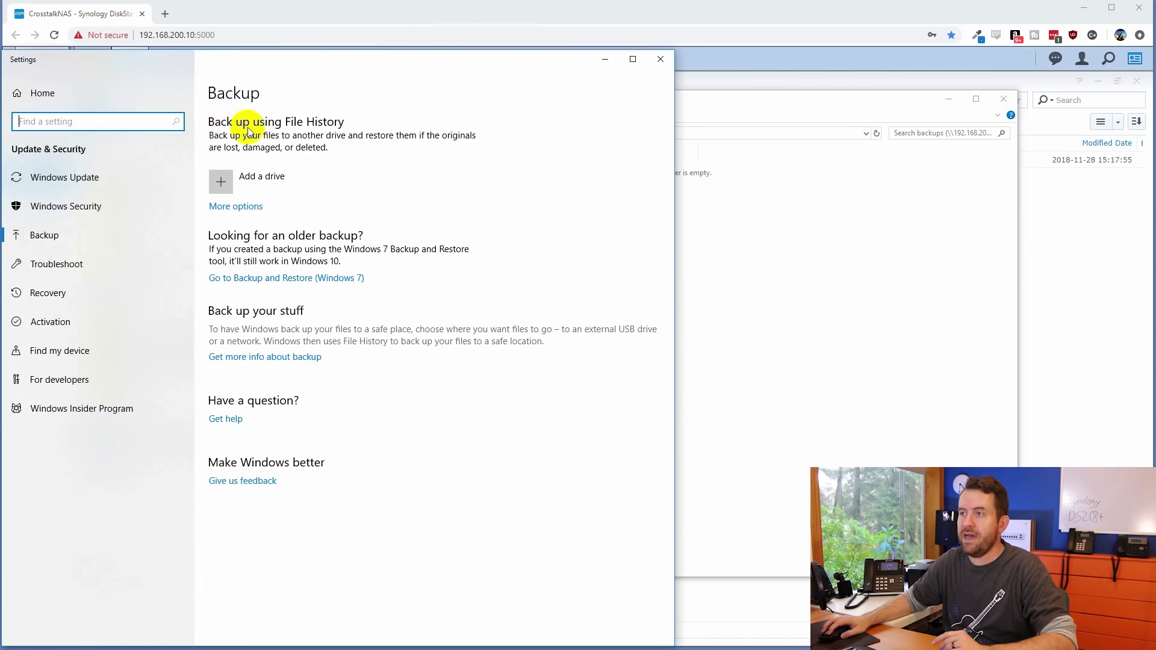
On Windows' Backup settings page, start choosing a drive for File History.
left_click(224, 184)
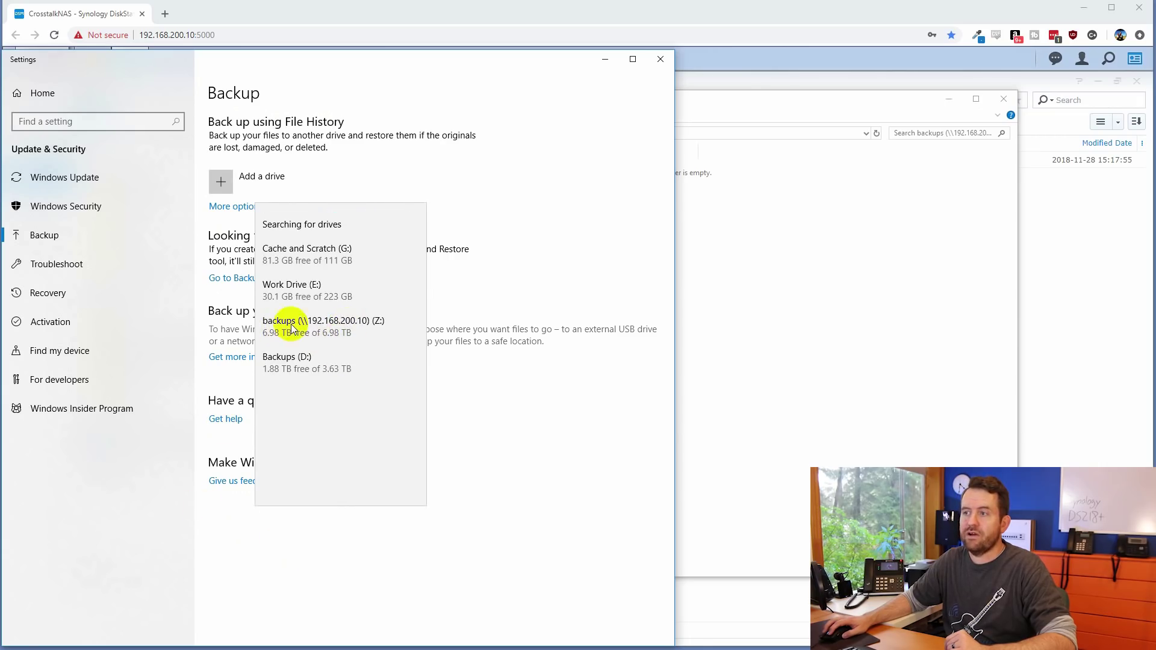
Pick backups (\\192.168.200.10) (Z:) as the File History drive and view its backup options.
left_click(283, 326)
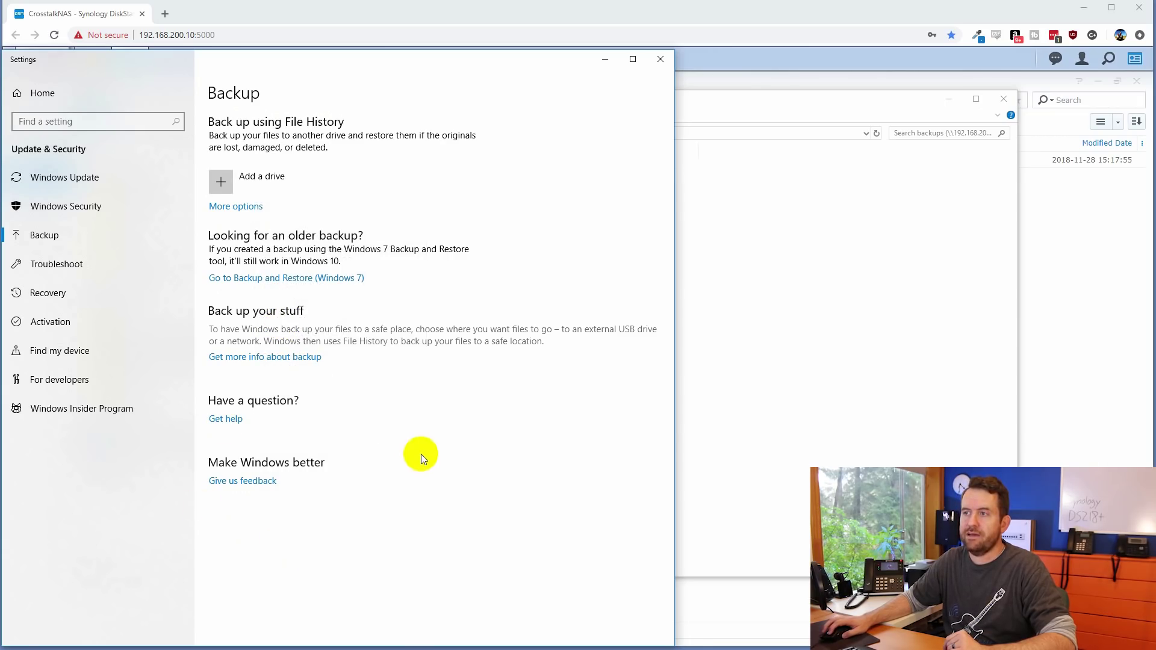
left_click(238, 212)
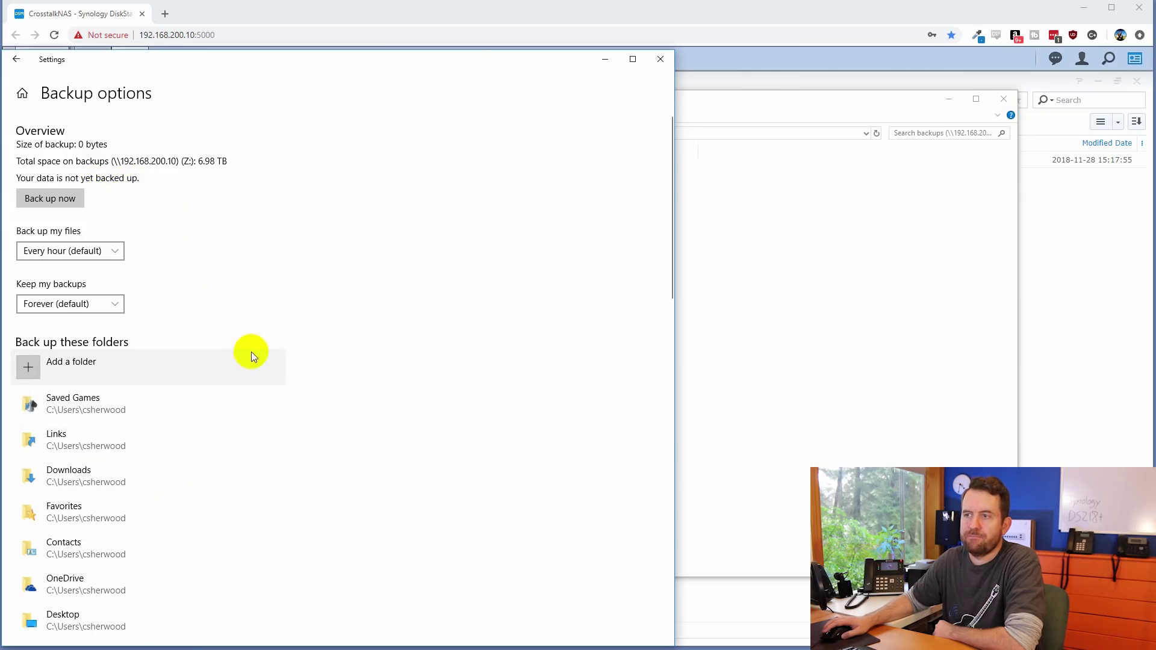
Remove the Saved Games folder from the File History backup list.
scroll(164, 384, "down", 3)
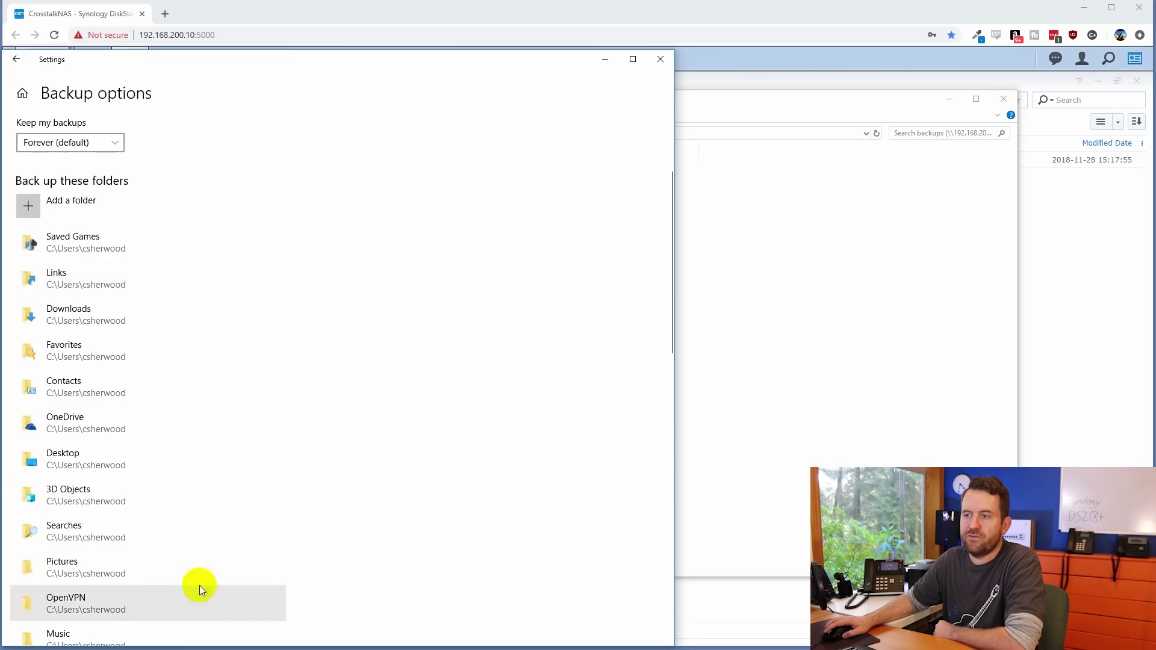
scroll(322, 449, "down", 15)
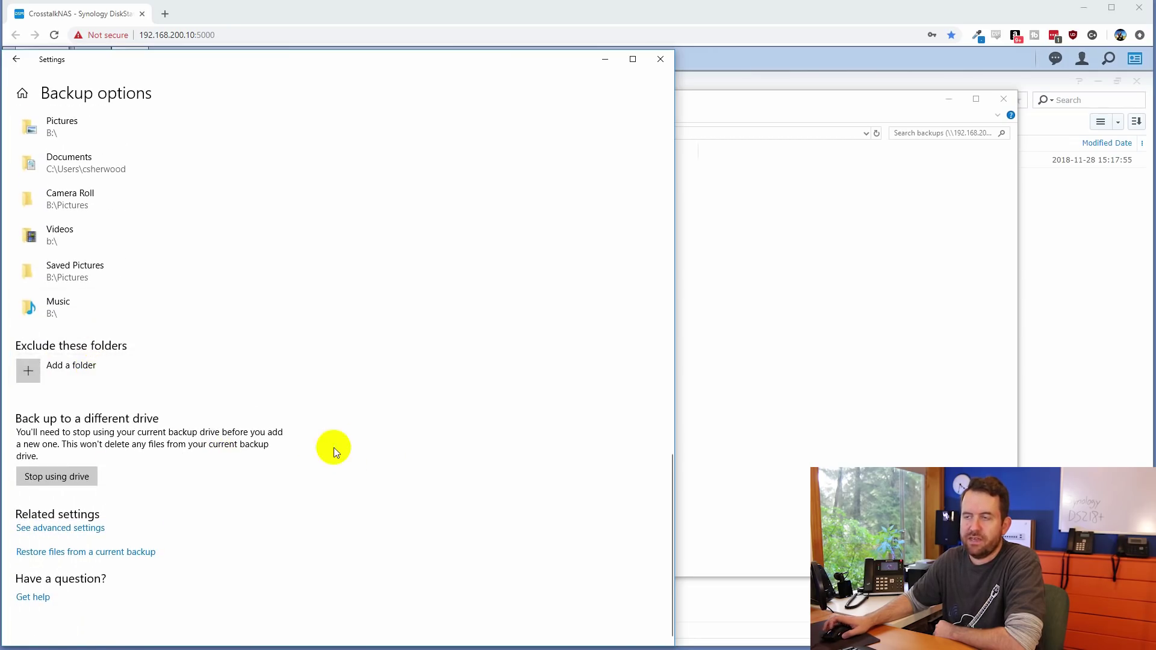
scroll(333, 447, "up", 15)
scroll(333, 446, "down", 3)
scroll(333, 443, "up", 2)
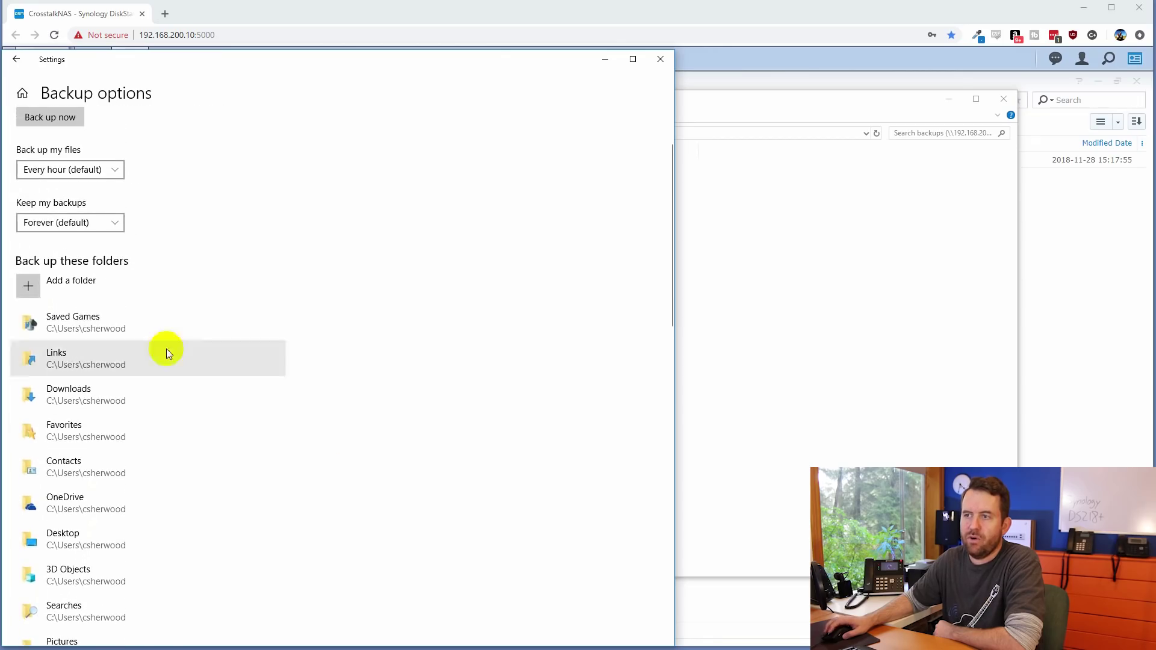
left_click(114, 319)
left_click(236, 330)
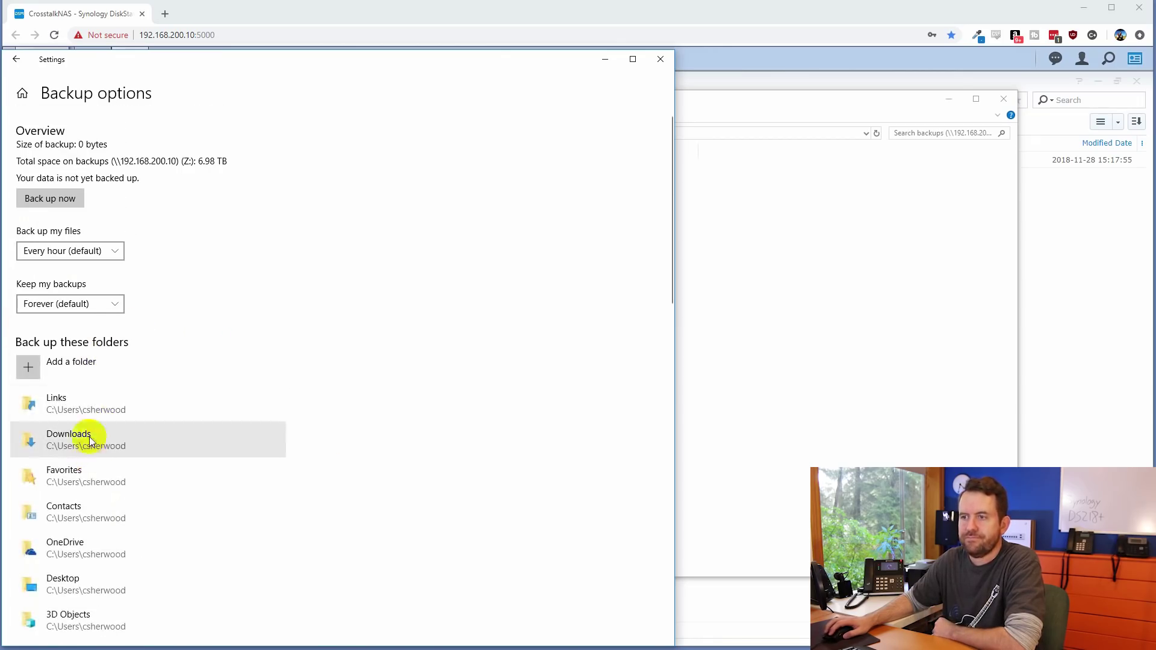
Remove the Links and OneDrive folders from the backup list as well.
left_click(253, 417)
left_click(248, 448)
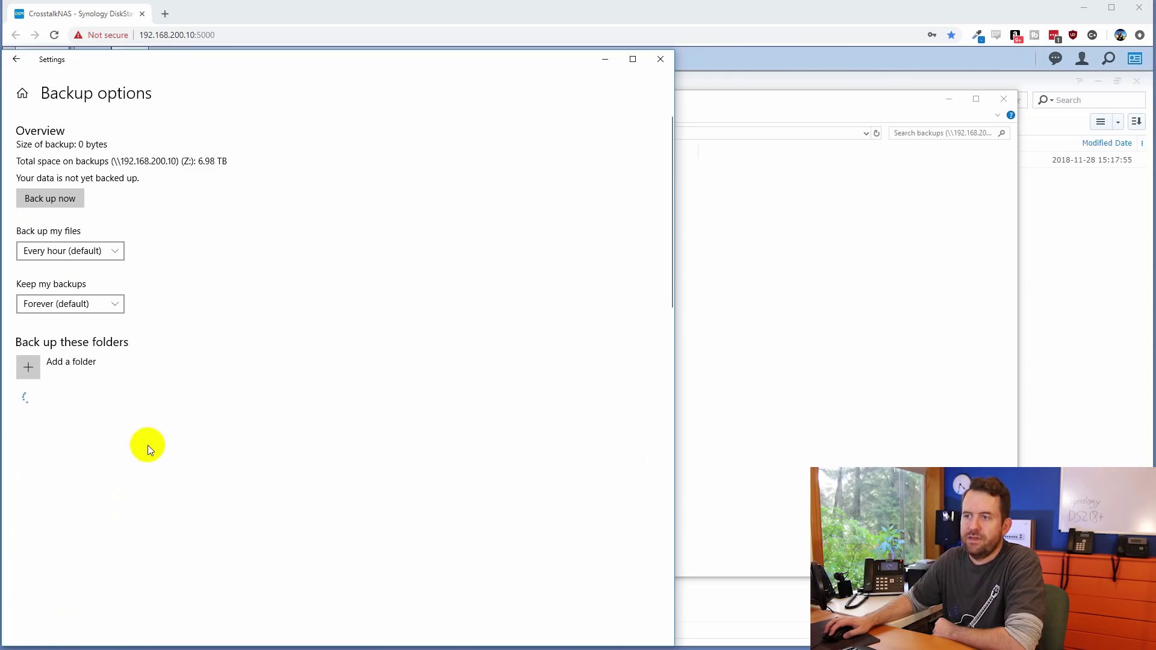
scroll(132, 432, "down", 2)
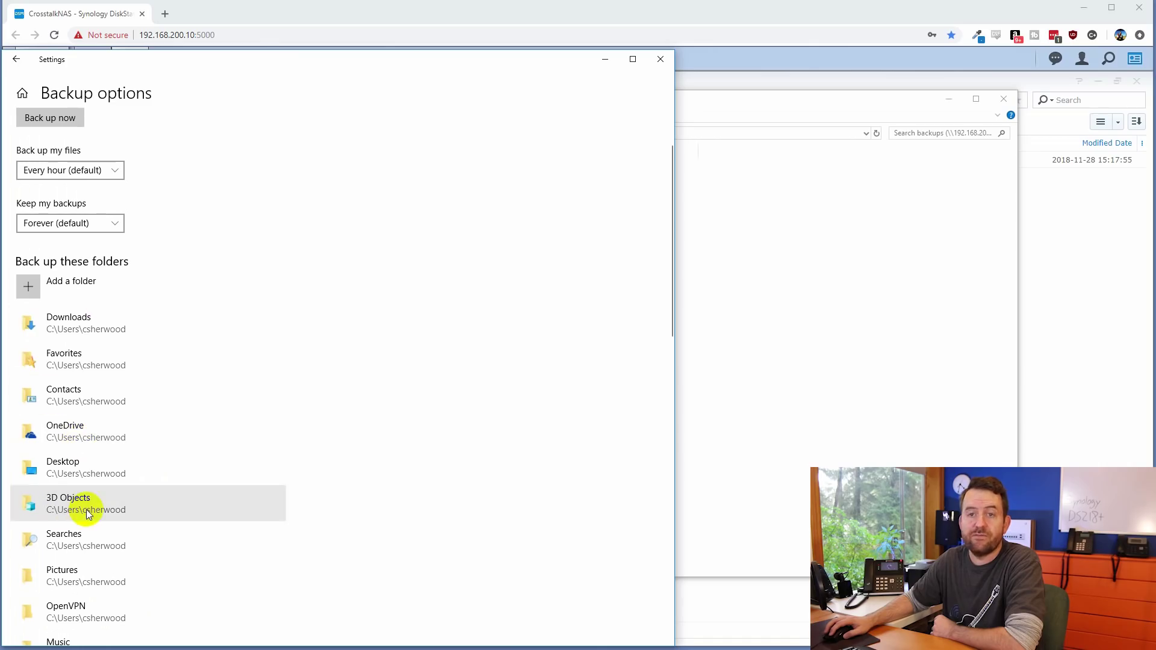
left_click(212, 434)
left_click(260, 473)
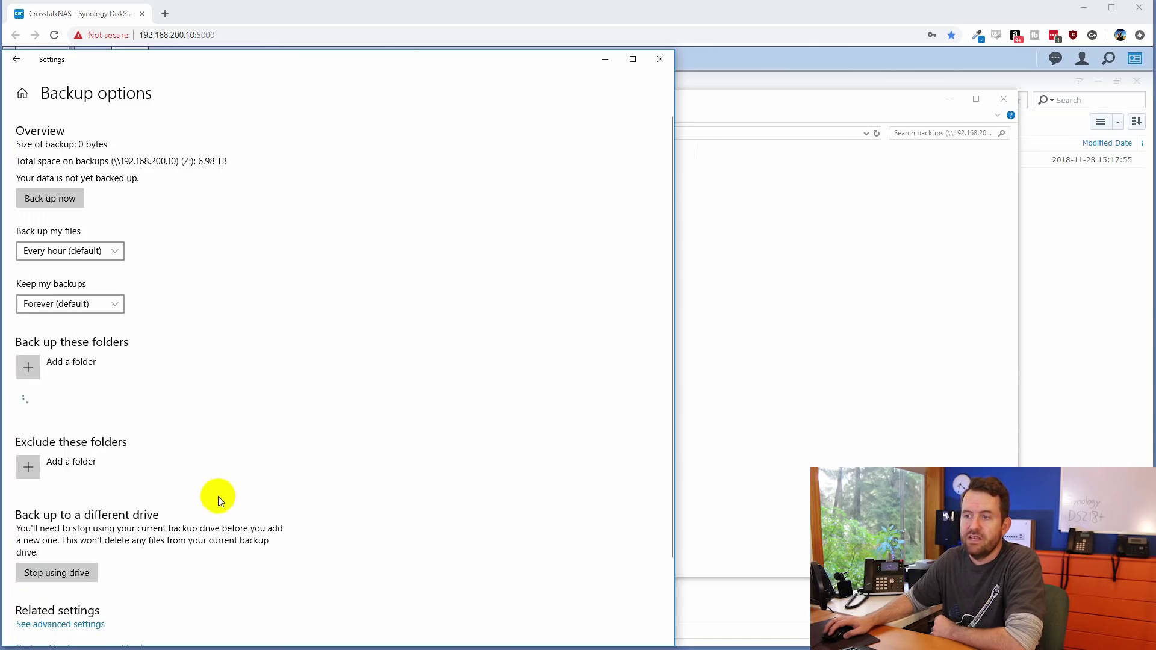
scroll(244, 421, "down", 6)
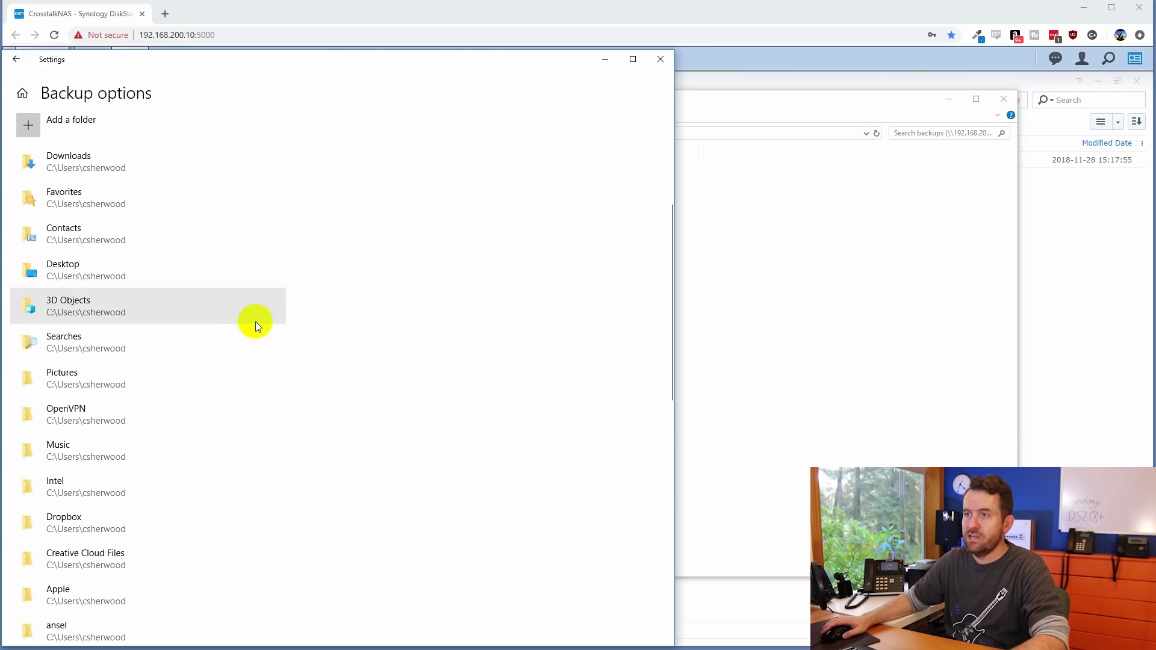
scroll(247, 319, "up", 3)
Add Working Folder from Work Drive (E:) to the File History backed-up folders.
left_click(27, 287)
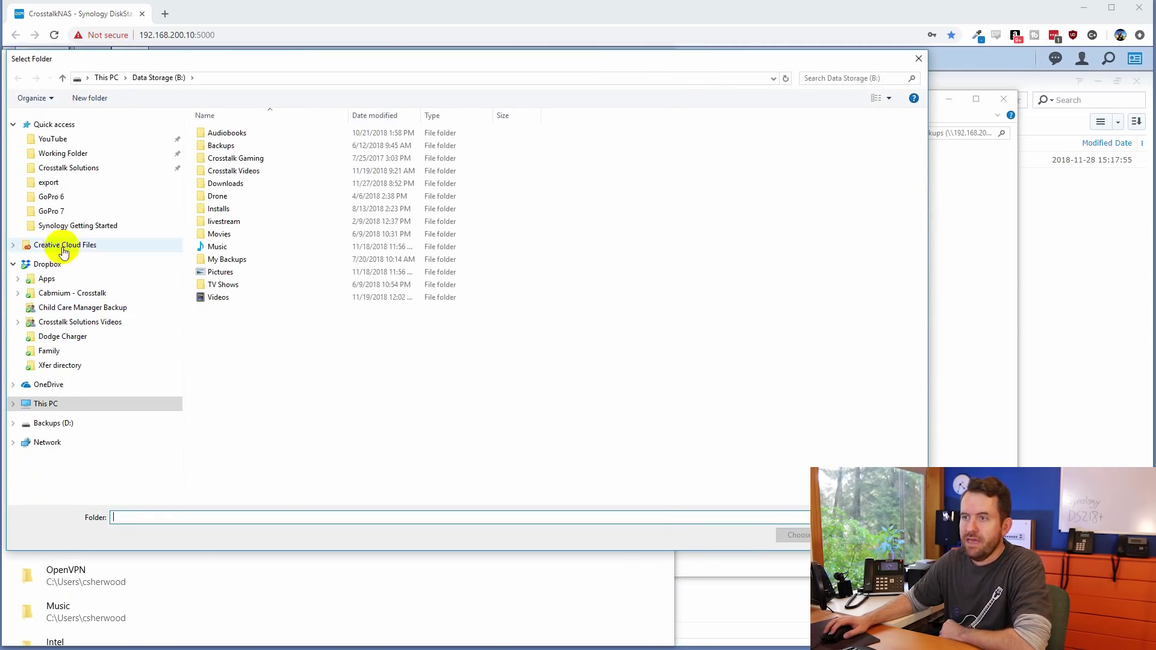
left_click(14, 406)
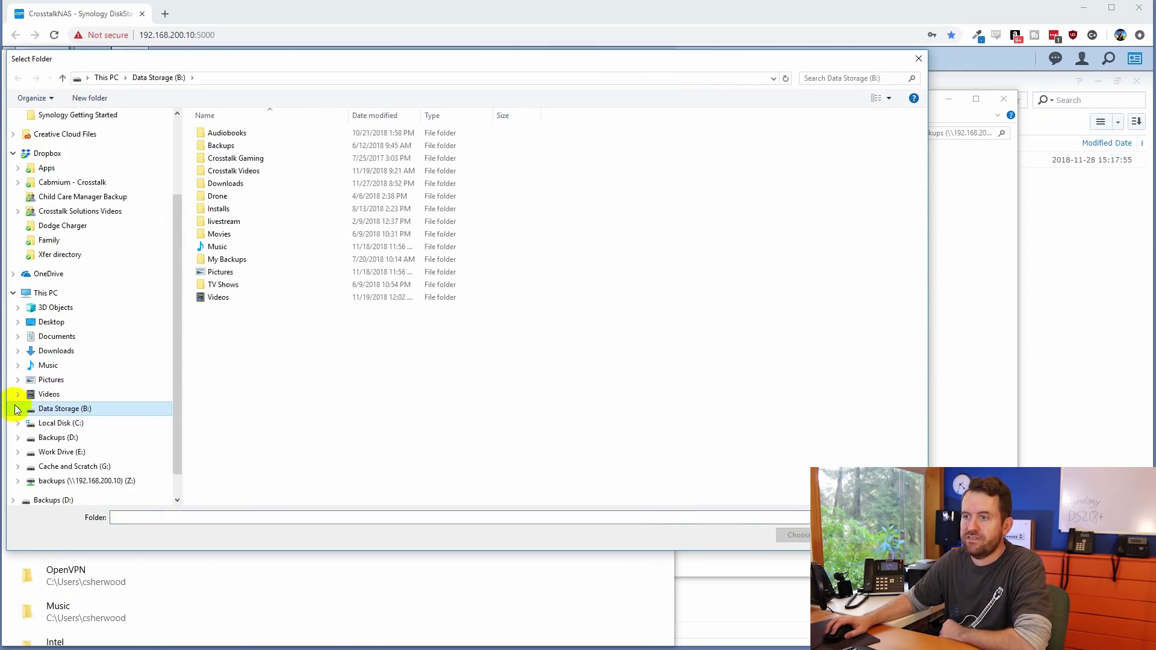
left_click(54, 452)
left_click(232, 132)
left_click(795, 535)
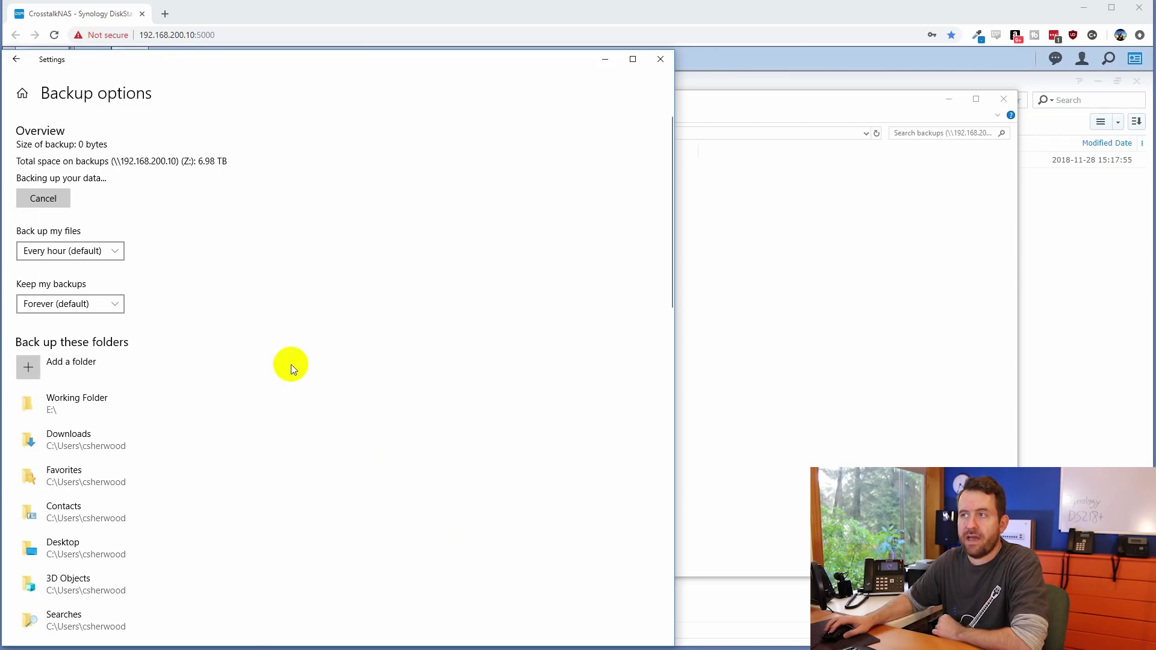
Return to the DSM web interface and close the Control Panel and File Station windows.
left_click(85, 18)
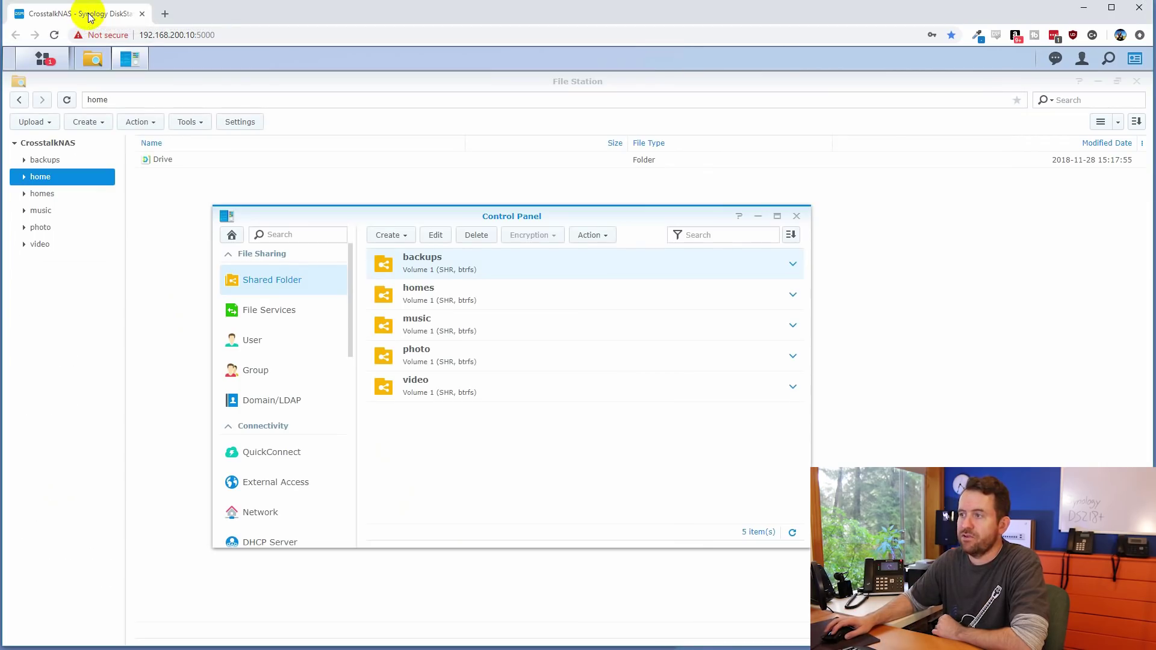
left_click(796, 216)
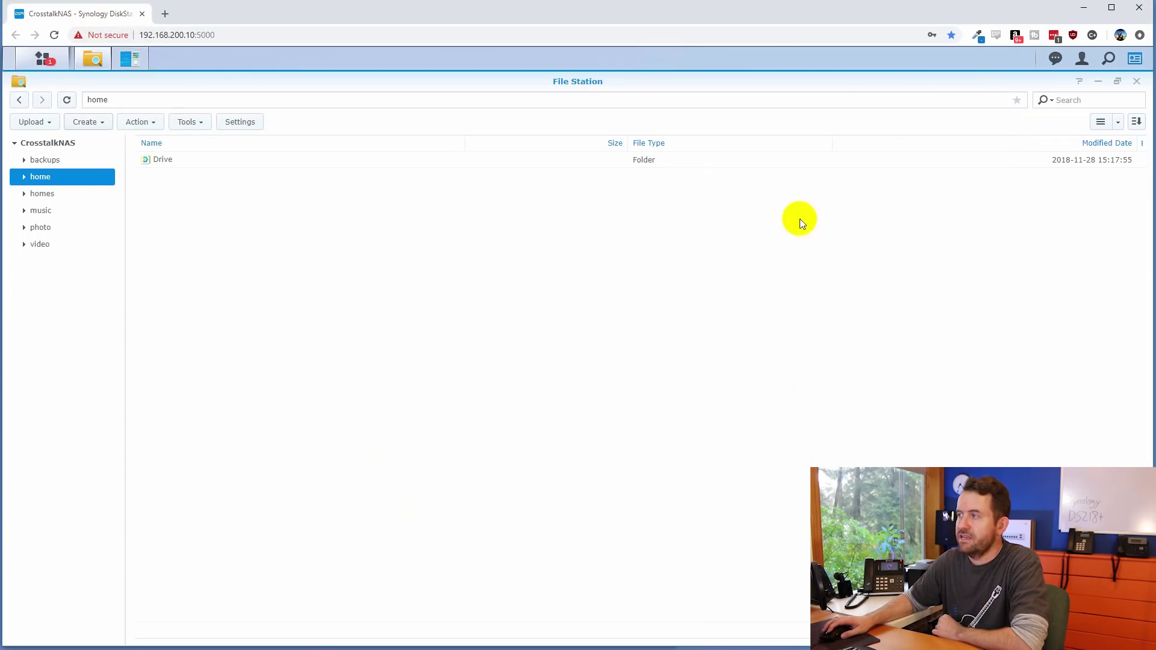
left_click(1136, 83)
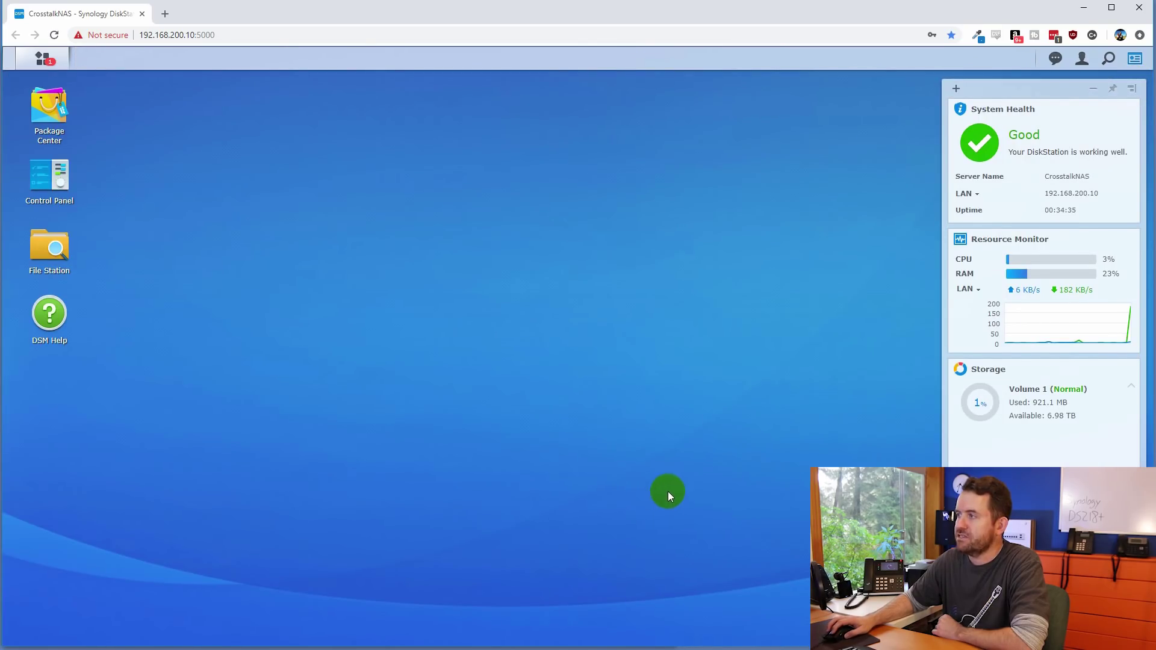